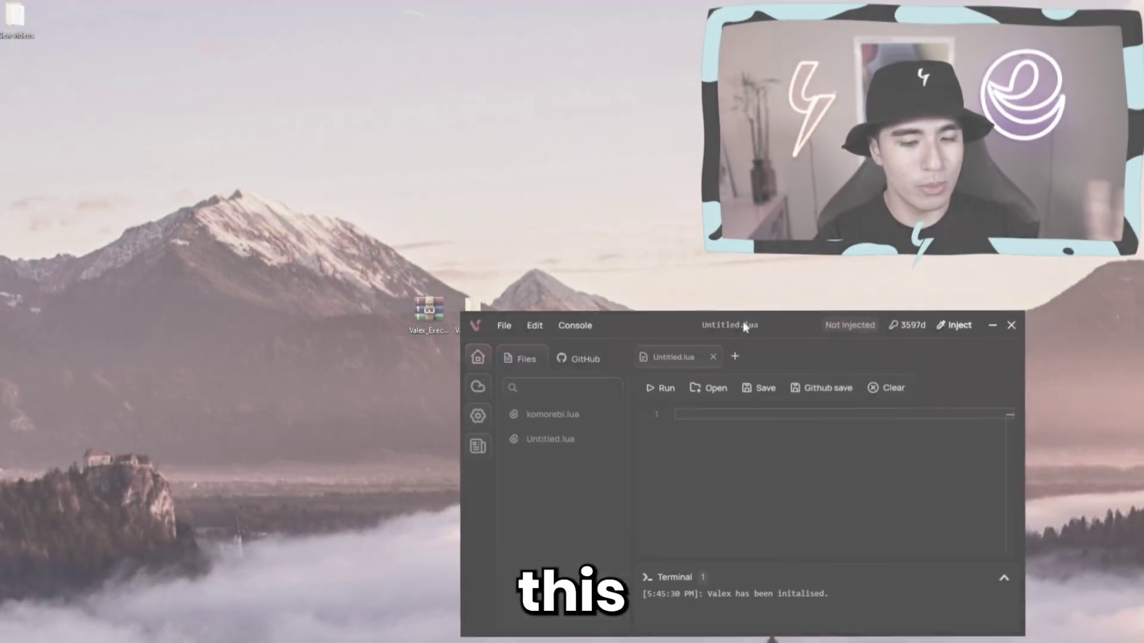
{"action": "left_click_drag", "start_coordinate": [739, 325], "coordinate": [703, 376]}
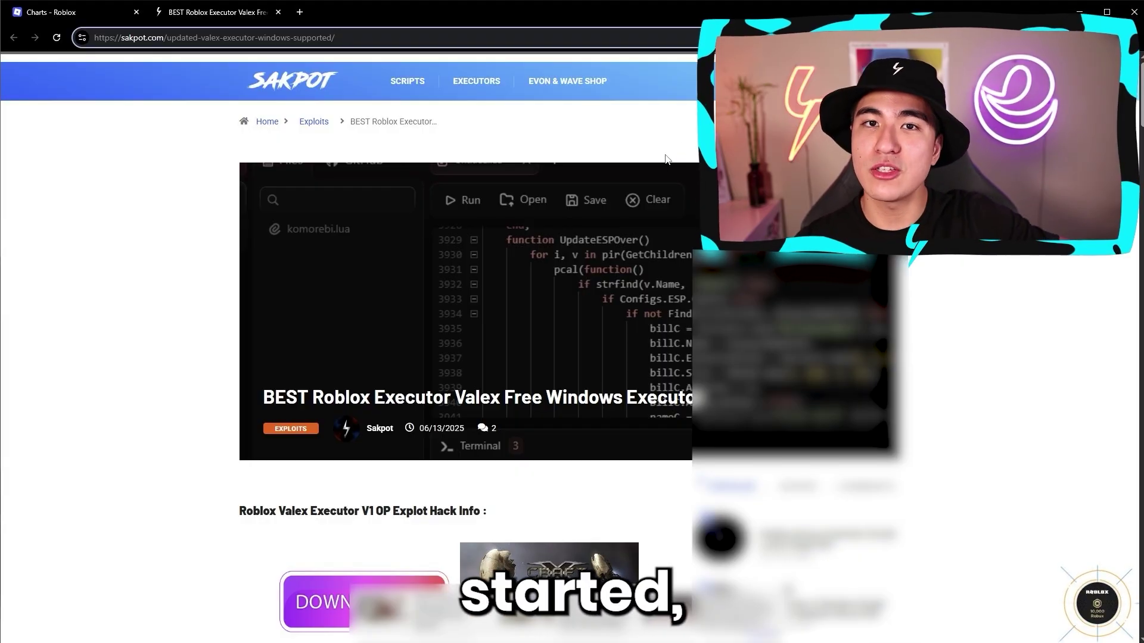
Examine the Valex executor page's download section, feature list and usage instructions.
{"action": "scroll", "coordinate": [520, 177], "scroll_direction": "down", "scroll_amount": 5}
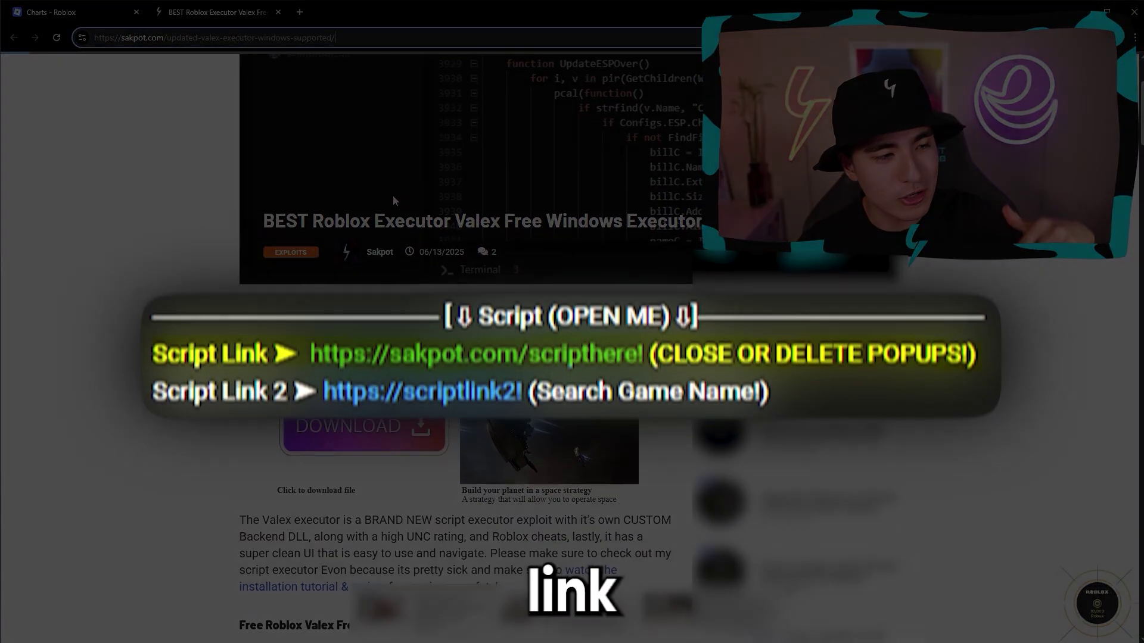
{"action": "scroll", "coordinate": [374, 218], "scroll_direction": "down", "scroll_amount": 4}
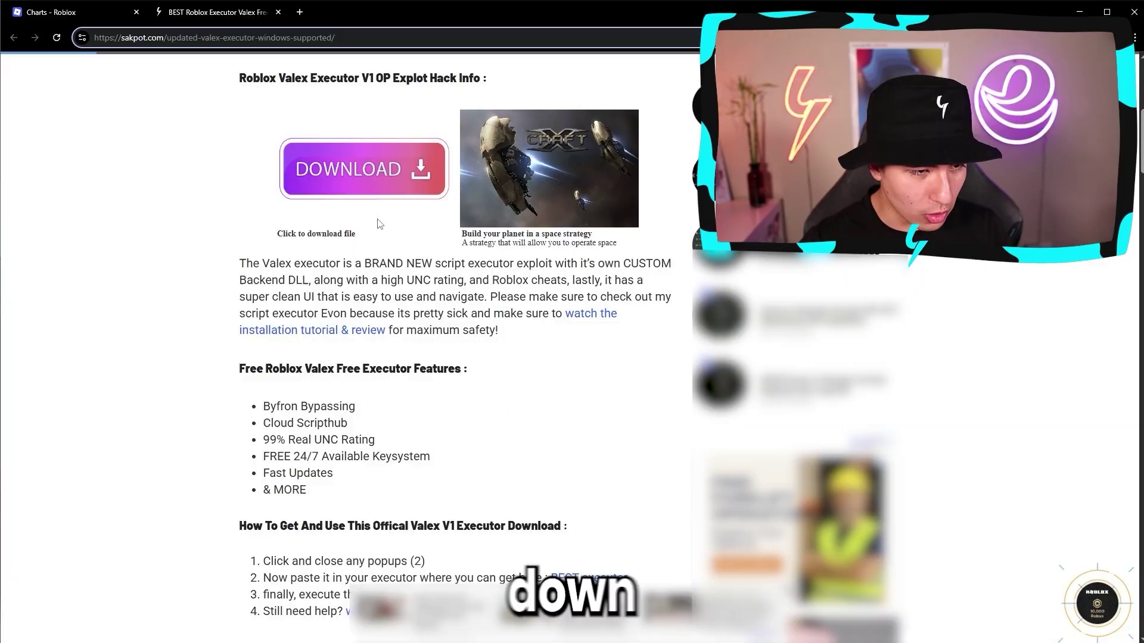
{"action": "scroll", "coordinate": [379, 223], "scroll_direction": "down", "scroll_amount": 8}
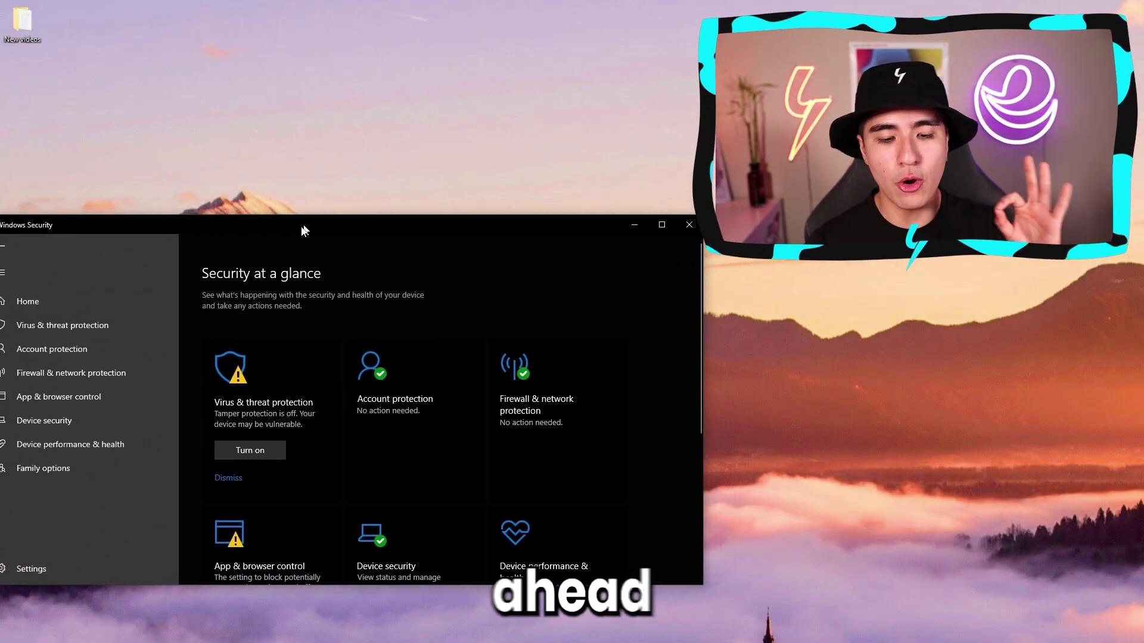
Turn off real-time protection in the Windows Security virus and threat protection settings.
{"action": "left_click_drag", "start_coordinate": [305, 224], "coordinate": [338, 277]}
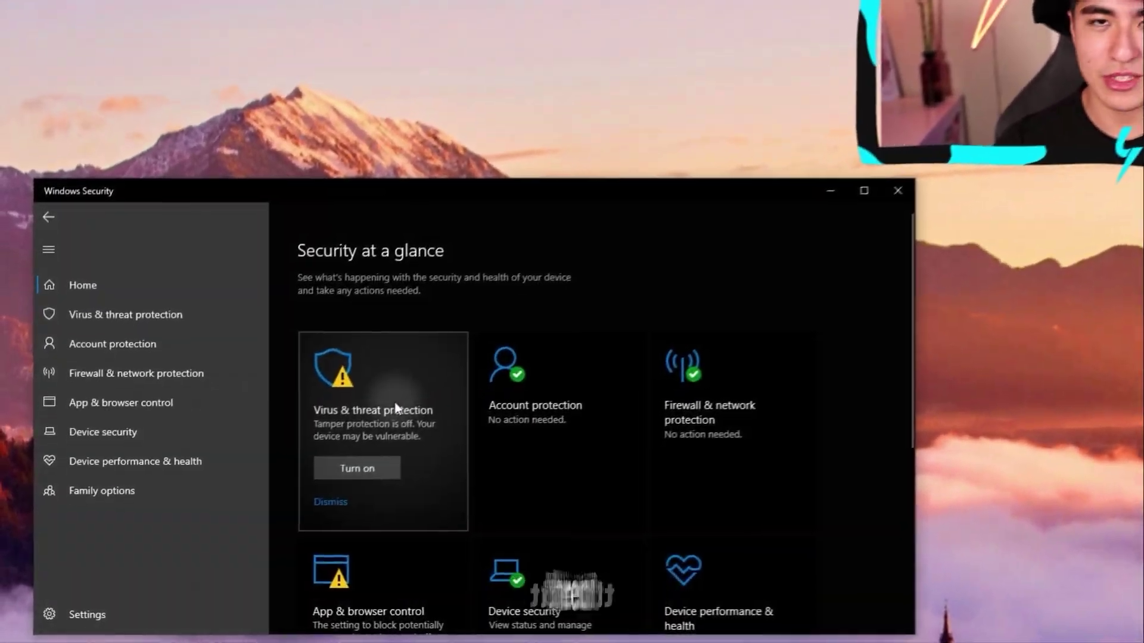
{"action": "left_click", "coordinate": [305, 470]}
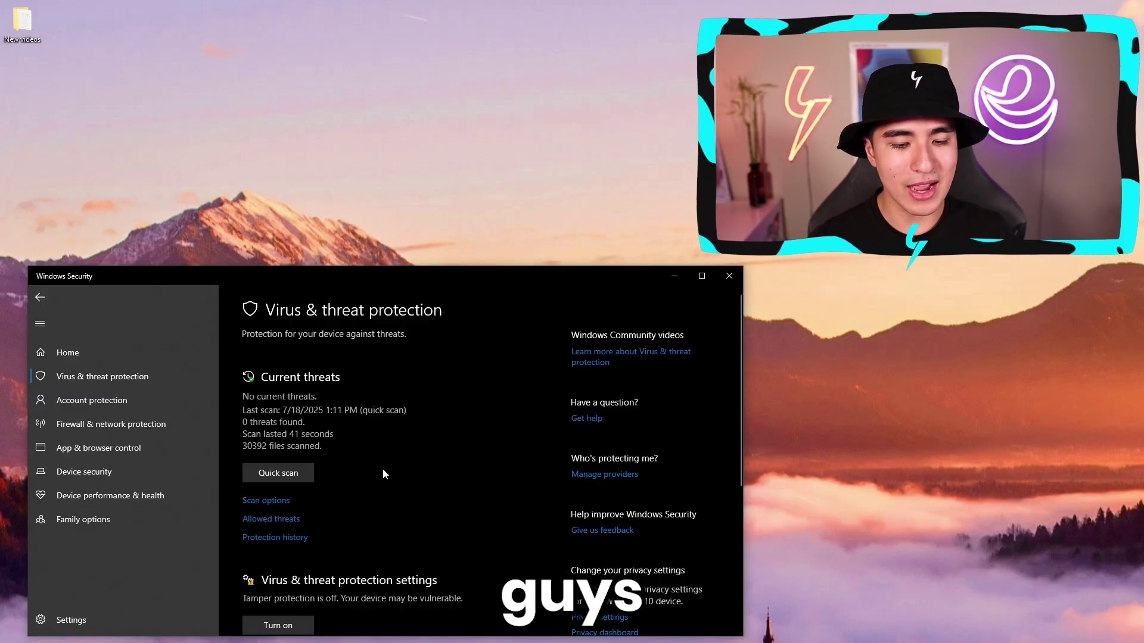
{"action": "scroll", "coordinate": [498, 422], "scroll_direction": "down", "scroll_amount": 3}
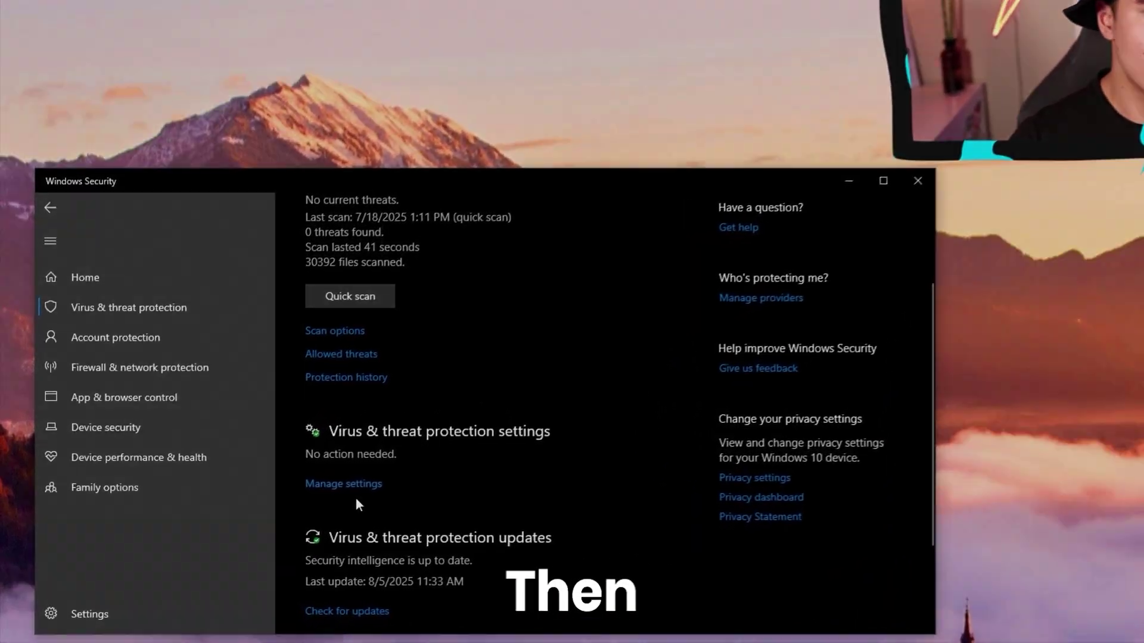
{"action": "left_click", "coordinate": [278, 515]}
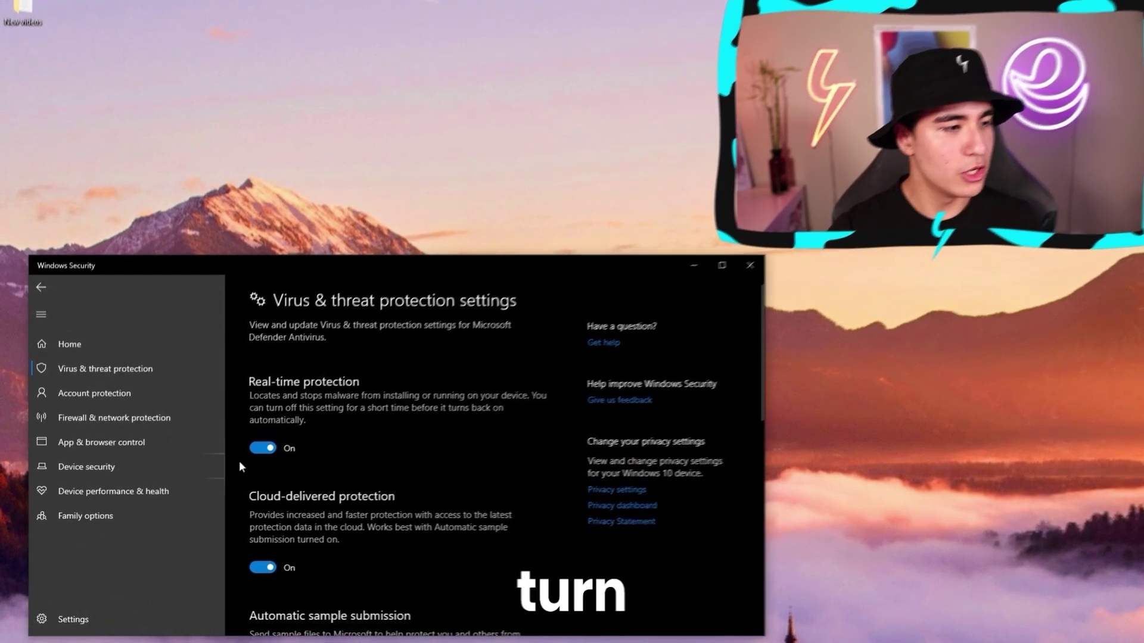
{"action": "left_click", "coordinate": [255, 454]}
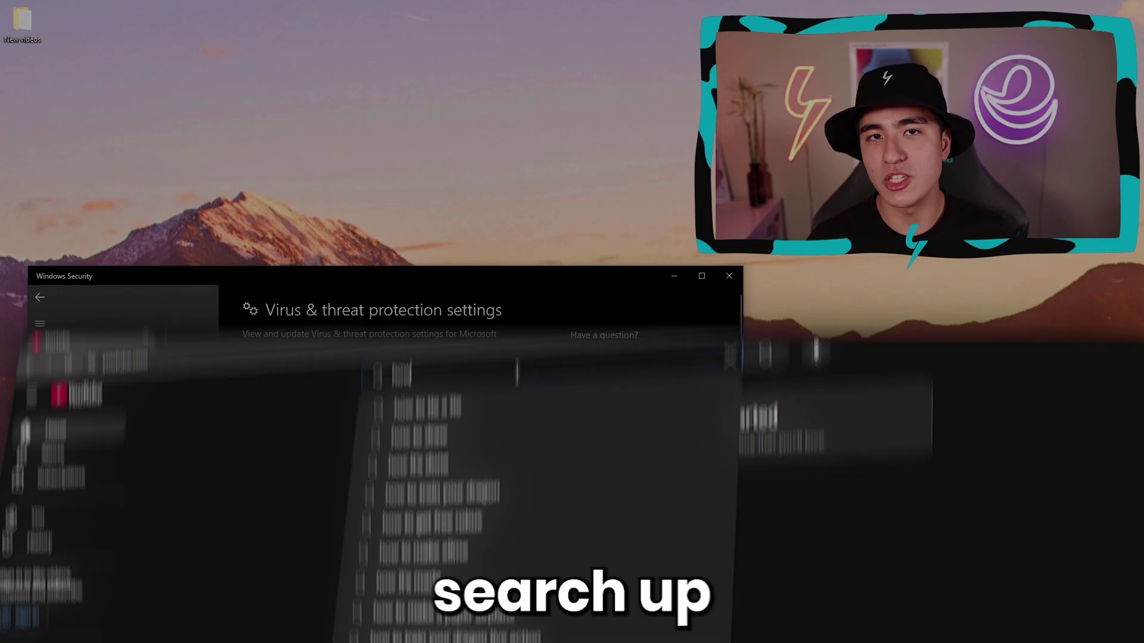
Search YouTube for "how to completely disable (your antivirus)" and look through the resulting videos.
{"action": "type", "text": "how to completely disable"}
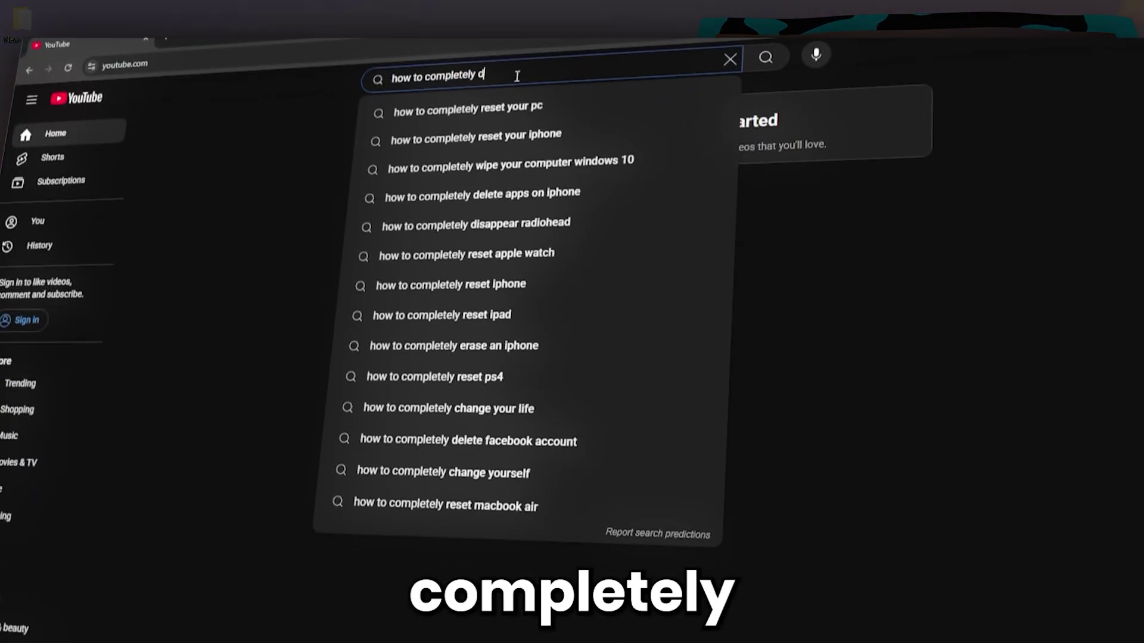
{"action": "type", "text": " your antivirus)"}
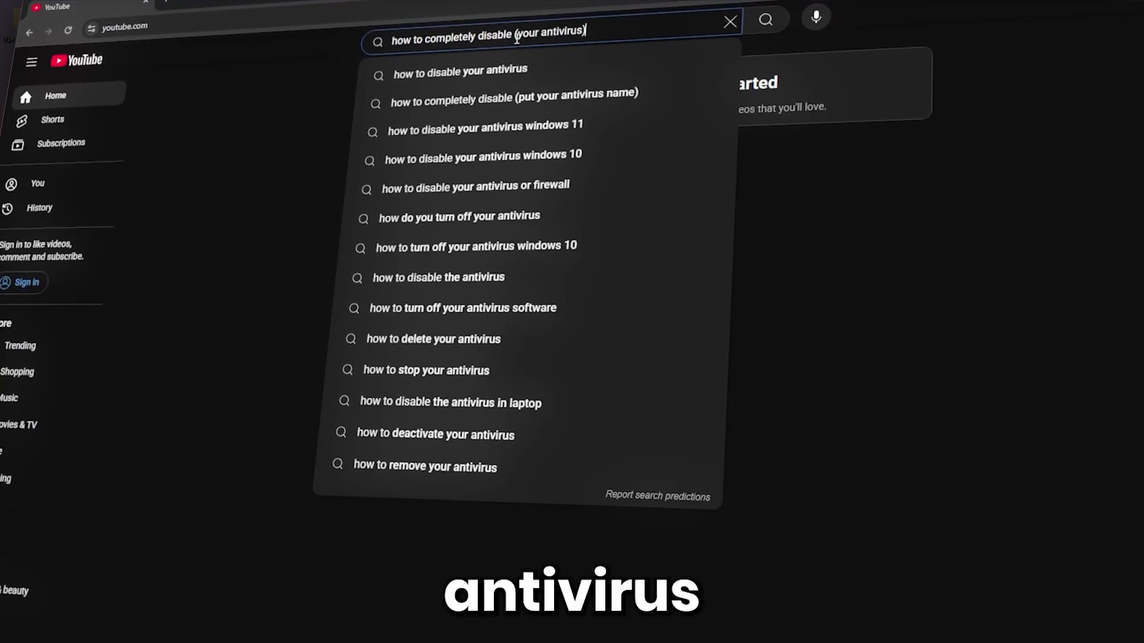
{"action": "key", "text": "Return"}
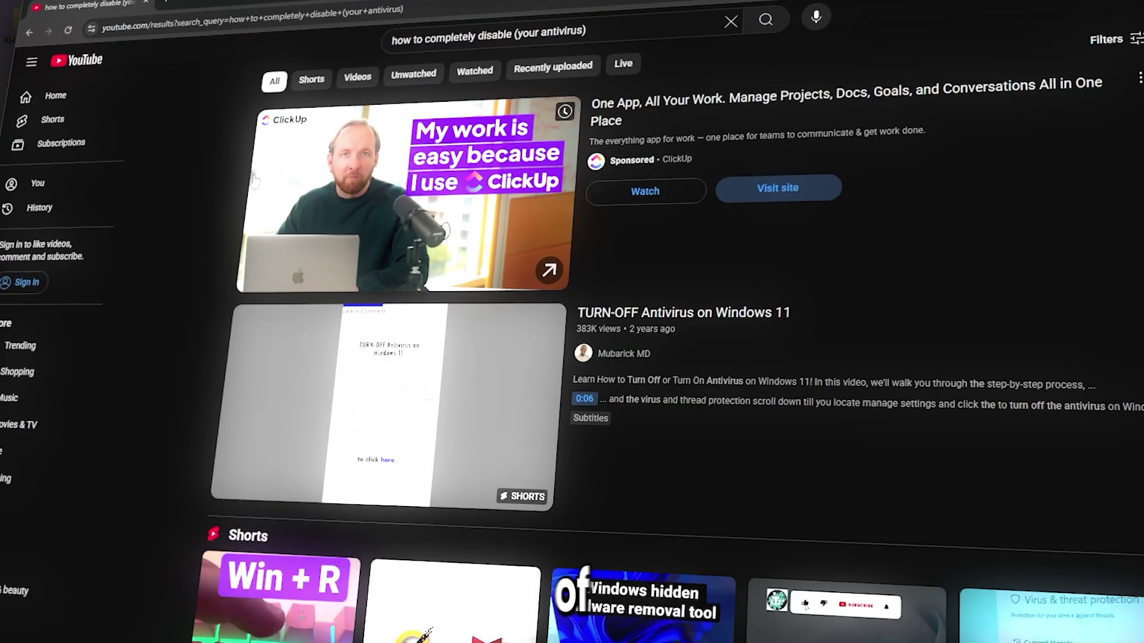
{"action": "scroll", "coordinate": [199, 261], "scroll_direction": "down", "scroll_amount": 10}
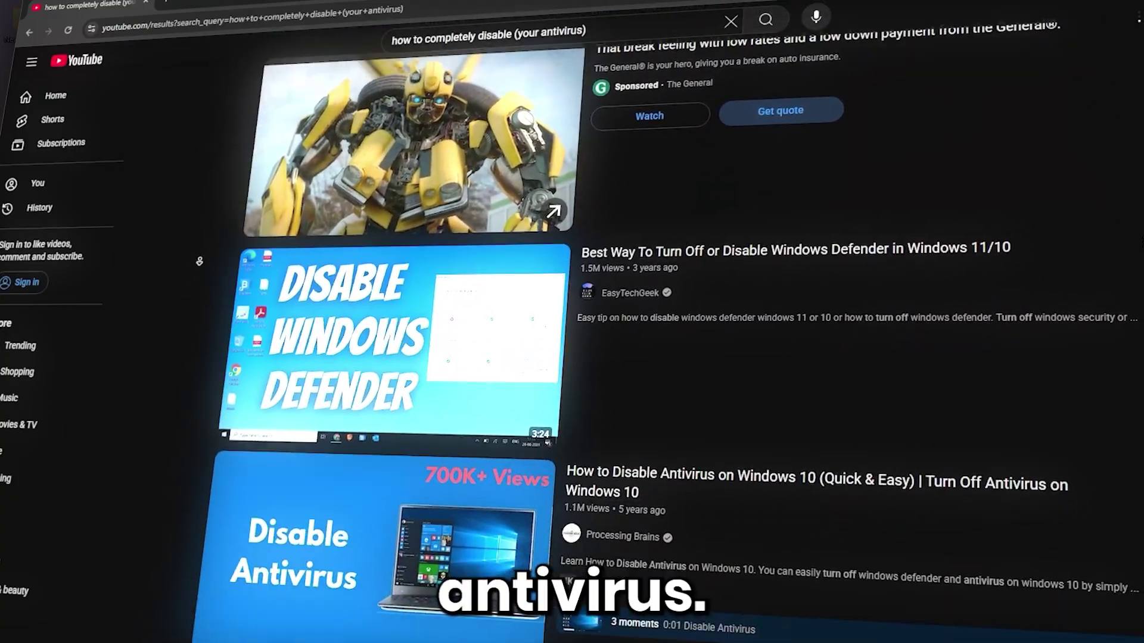
{"action": "scroll", "coordinate": [199, 261], "scroll_direction": "down", "scroll_amount": 3}
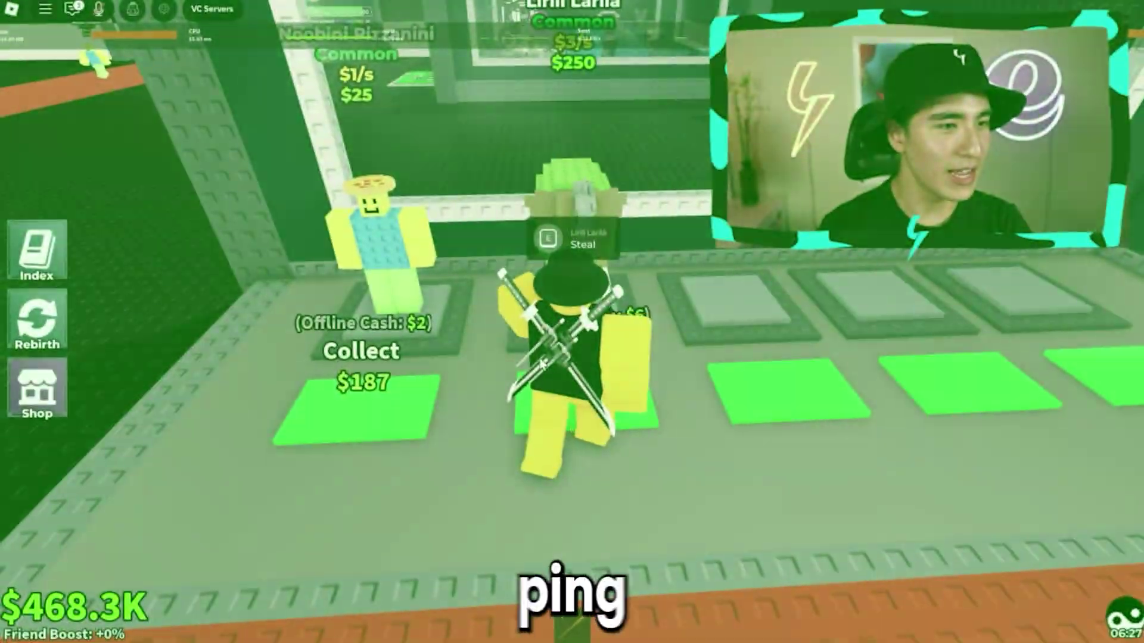
{"action": "key", "text": "e"}
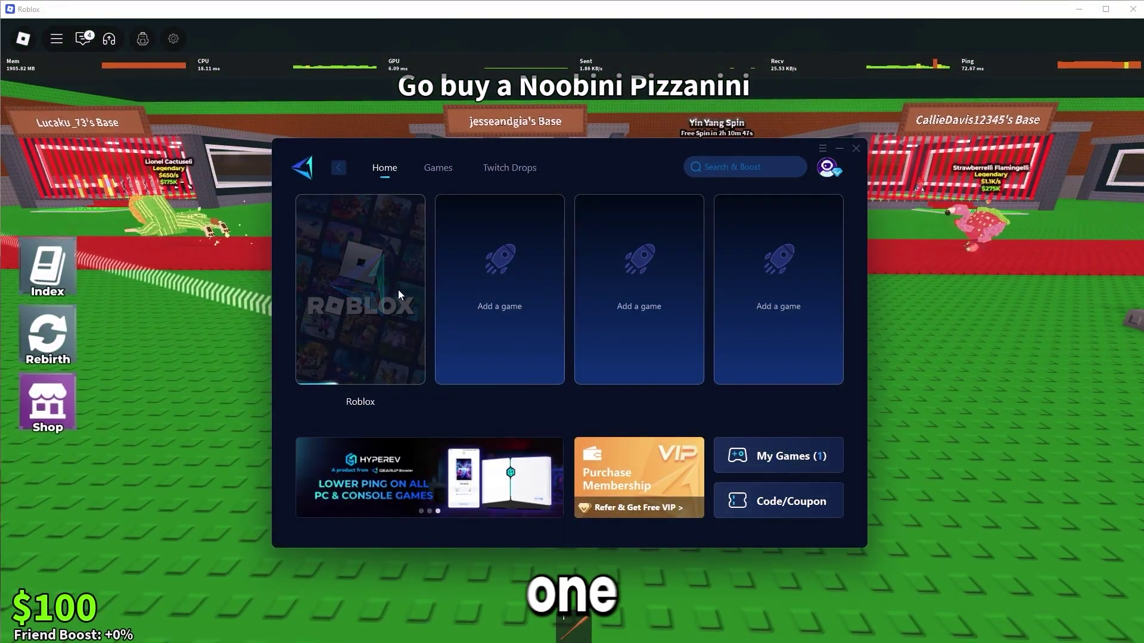
Open Roblox in GearUP Booster and examine its estimated ping and packet loss.
{"action": "left_click", "coordinate": [388, 302]}
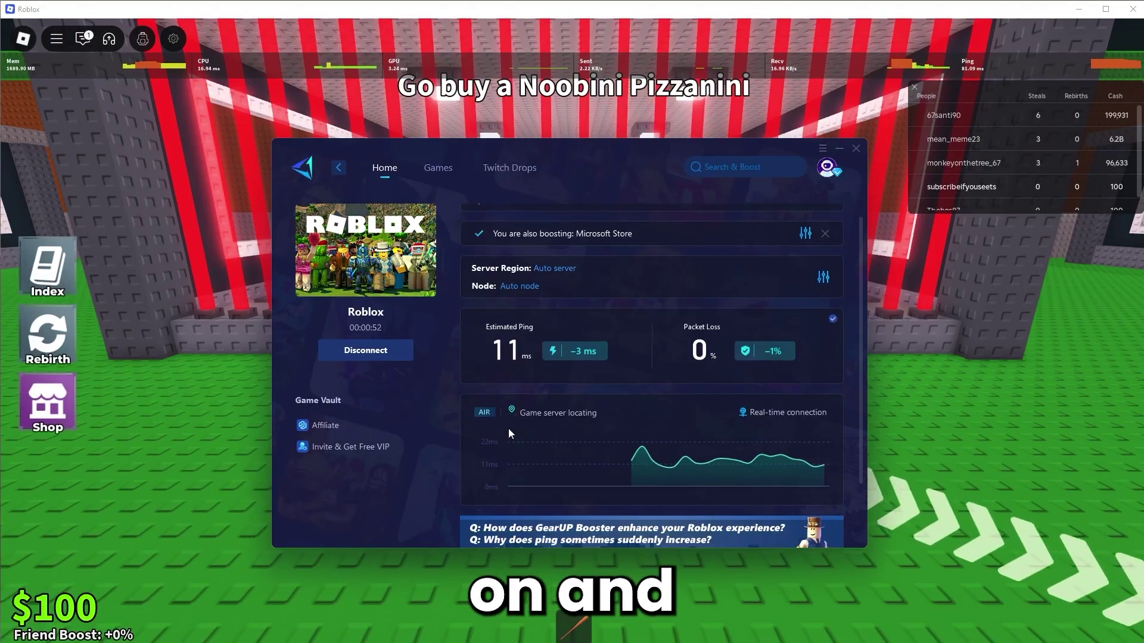
{"action": "scroll", "coordinate": [509, 428], "scroll_direction": "down", "scroll_amount": 2}
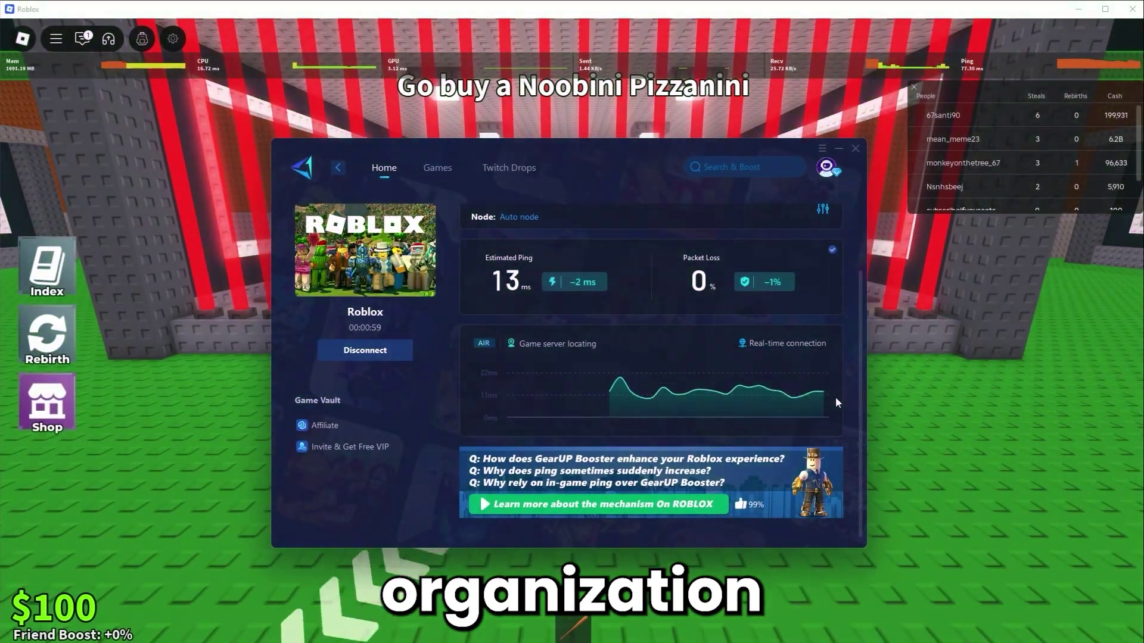
{"action": "mouse_move", "coordinate": [790, 398]}
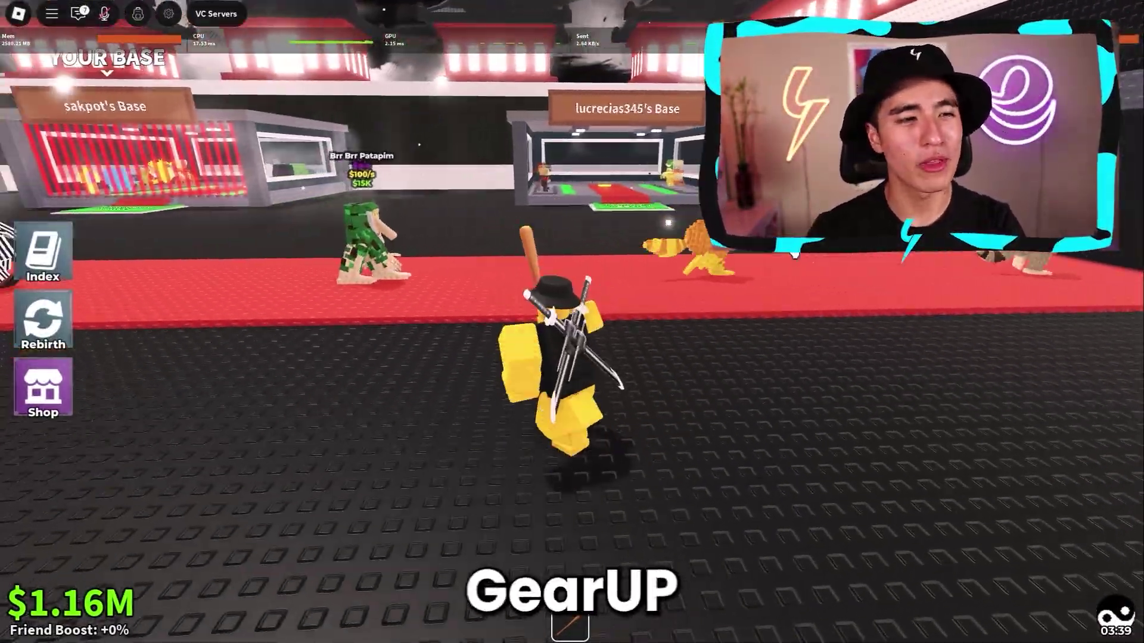
{"action": "key", "text": "w"}
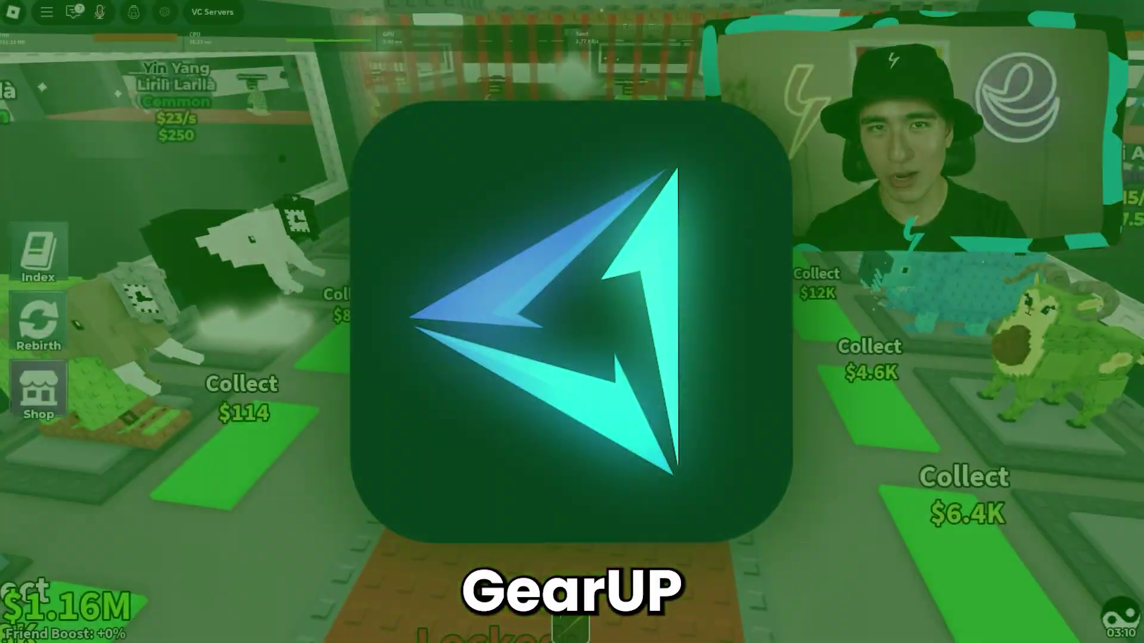
{"action": "key", "text": "w"}
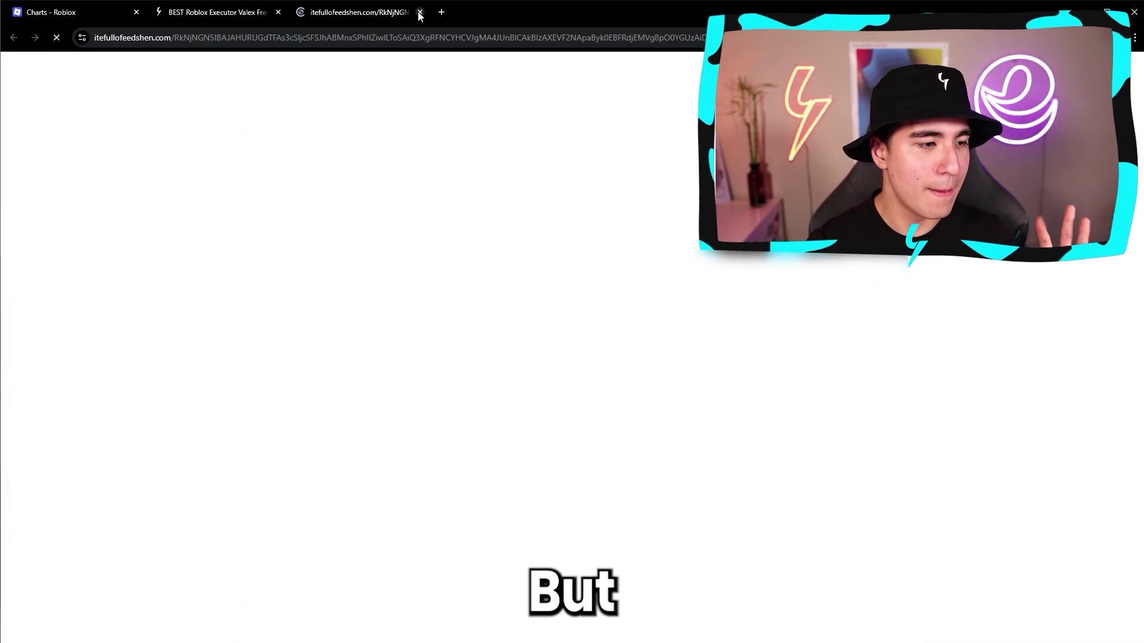
Start the Valex executor download from the Sakpot page and close the advertising pop-up tabs.
{"action": "left_click", "coordinate": [420, 13]}
{"action": "left_click", "coordinate": [486, 458]}
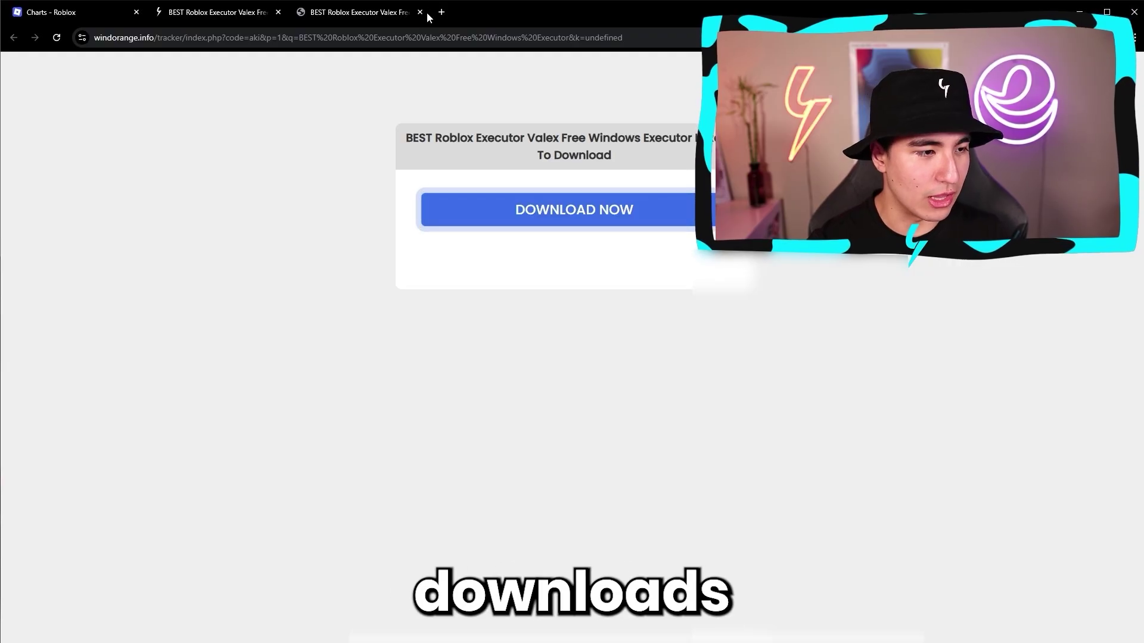
{"action": "left_click", "coordinate": [420, 12]}
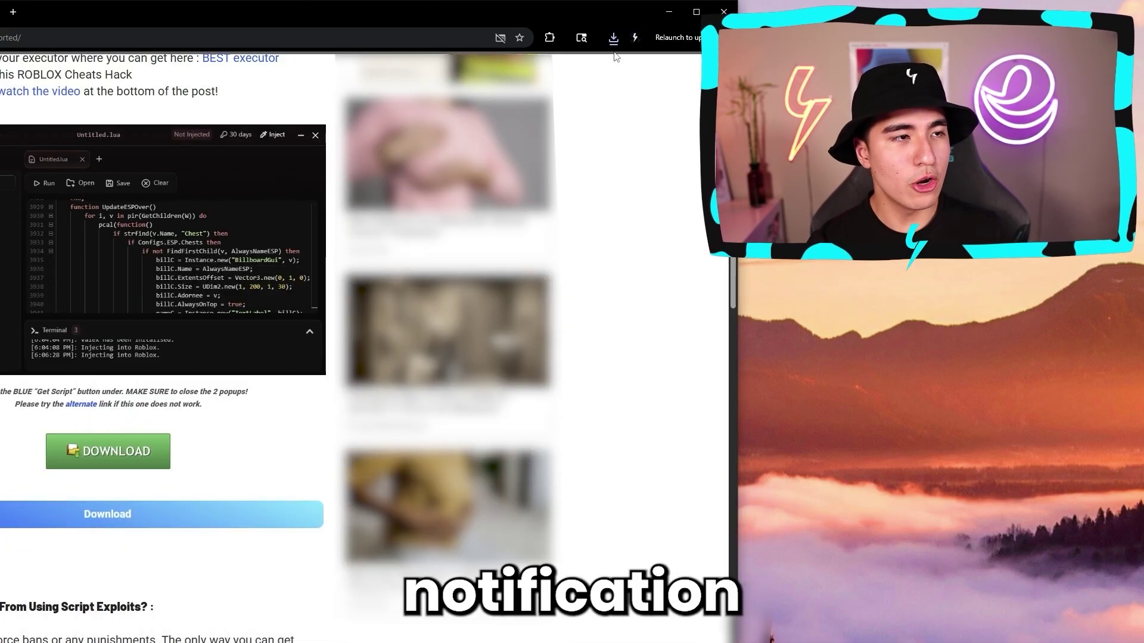
Override the browser's block on Valex_Executor.zip in the download history by choosing to download the dangerous file.
{"action": "left_click", "coordinate": [613, 38]}
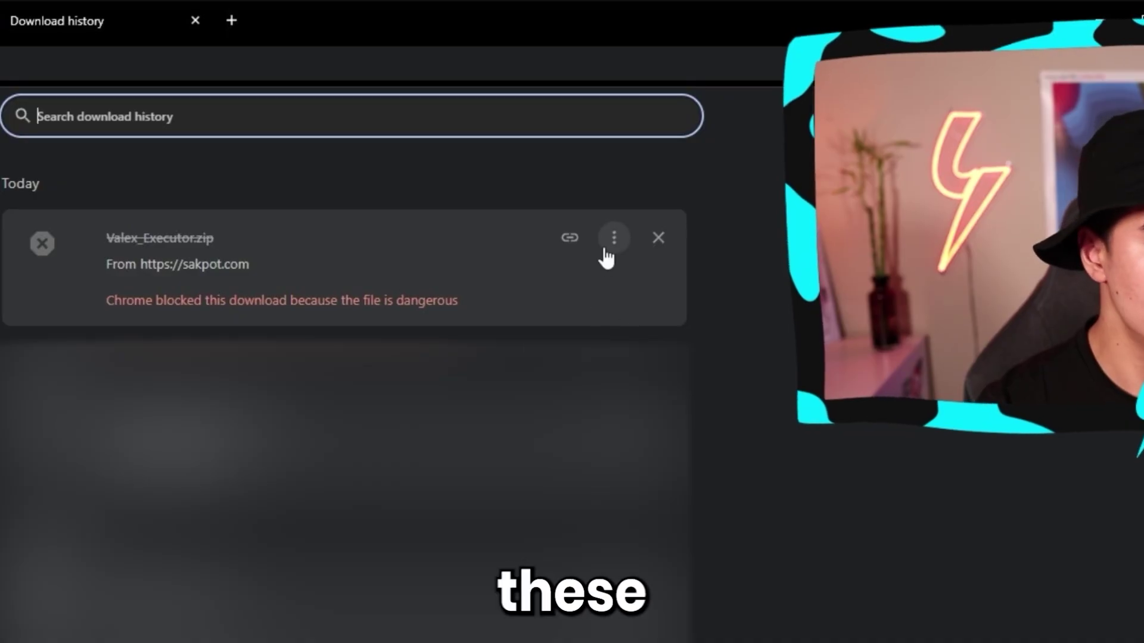
{"action": "left_click", "coordinate": [607, 248]}
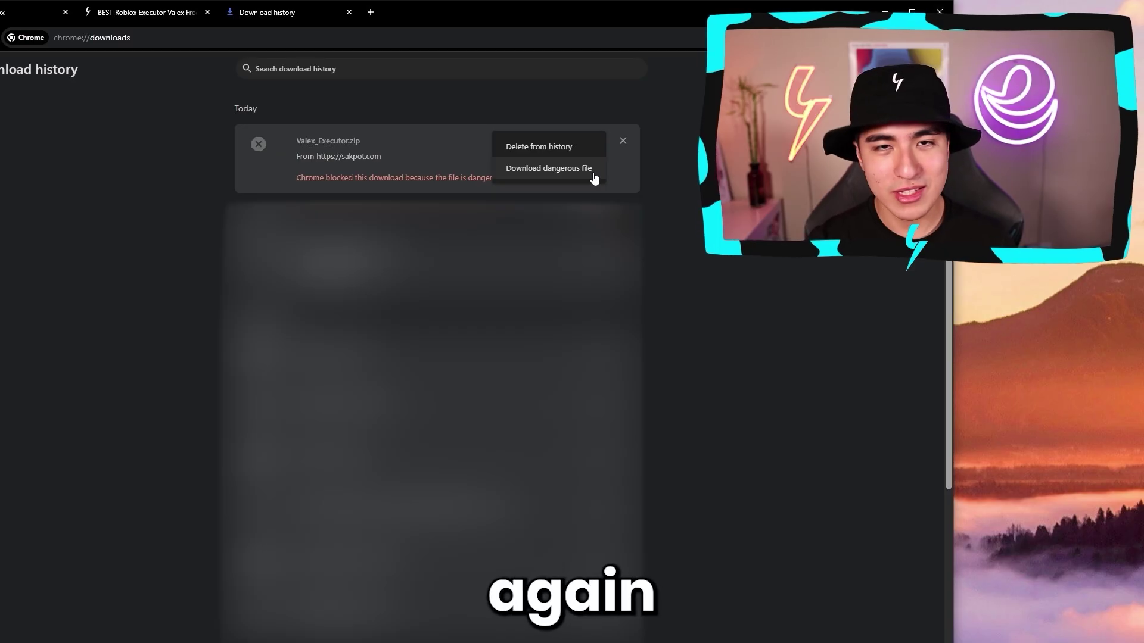
{"action": "left_click", "coordinate": [594, 173]}
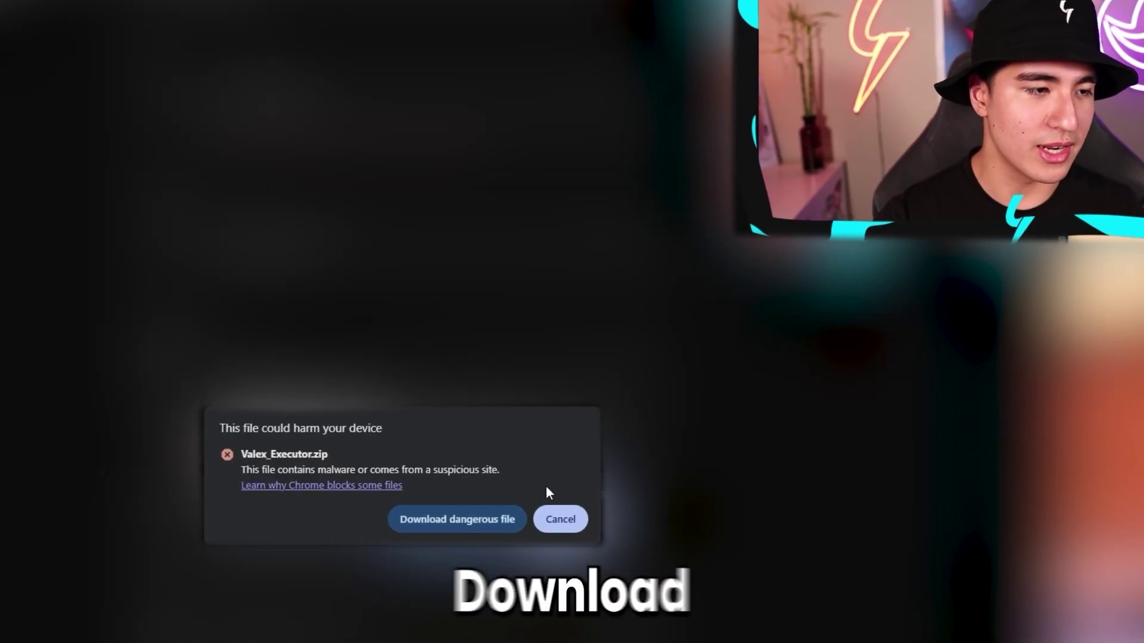
{"action": "left_click", "coordinate": [478, 528]}
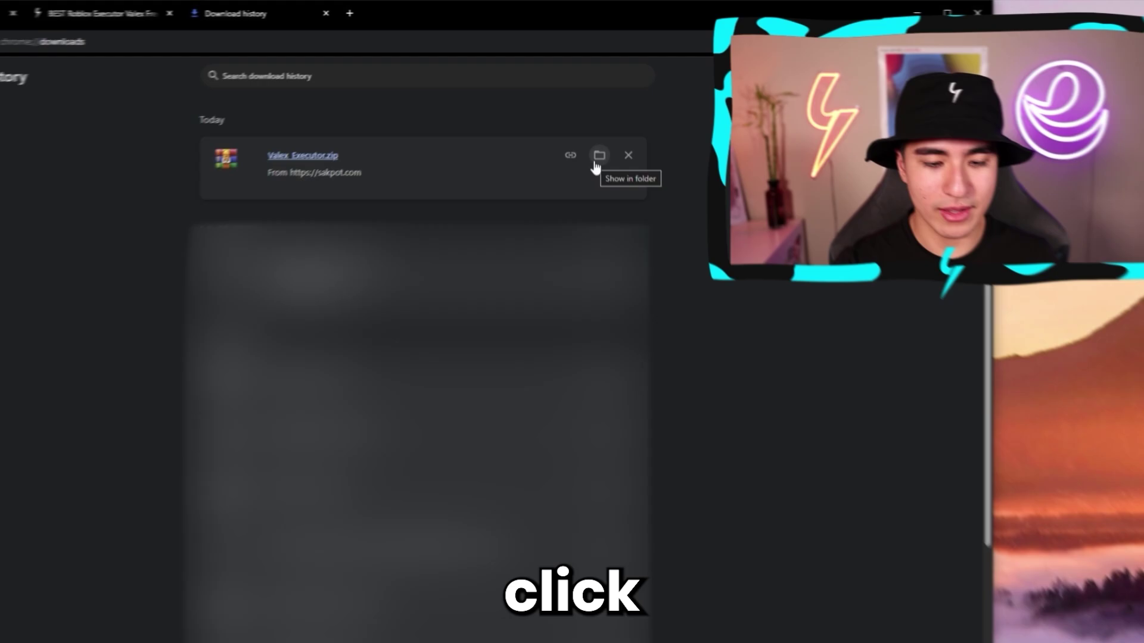
Show the downloaded Valex_Executor.zip in its folder and move it onto the desktop.
{"action": "left_click", "coordinate": [593, 152]}
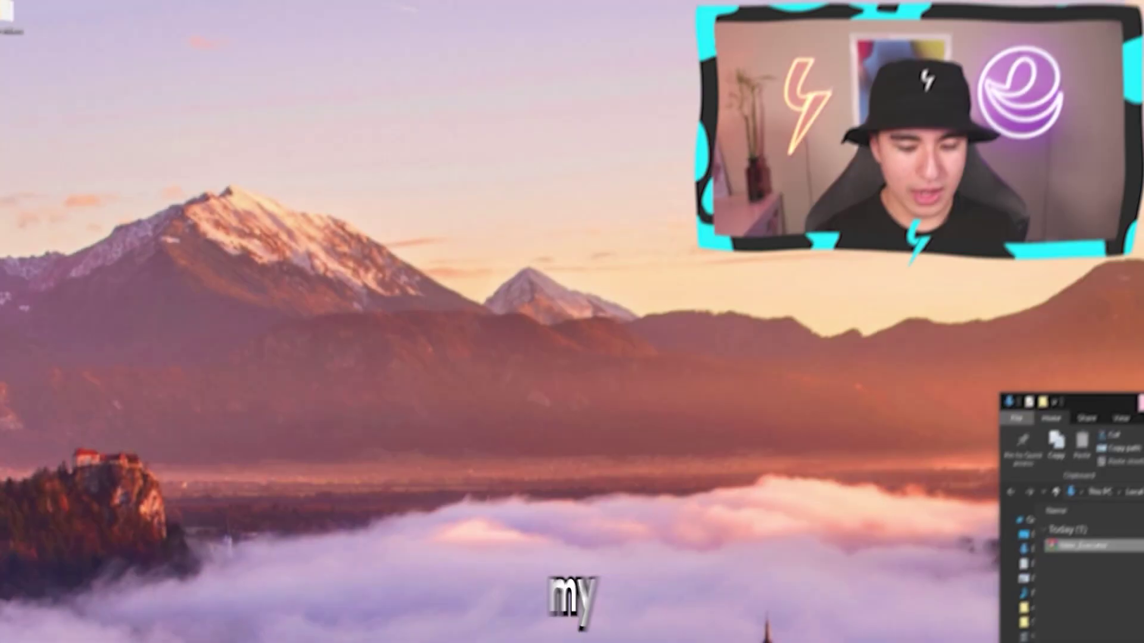
{"action": "left_click_drag", "start_coordinate": [1072, 401], "coordinate": [1143, 446]}
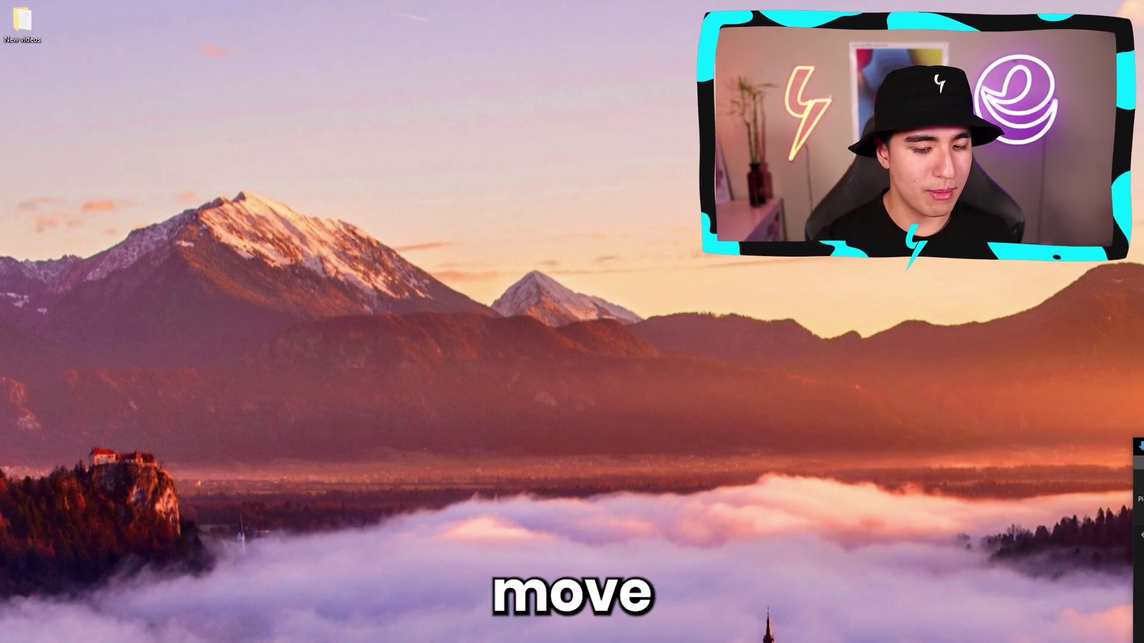
{"action": "left_click_drag", "start_coordinate": [1143, 566], "coordinate": [439, 357]}
Extract the Valex_Executor archive into a Valex_Executor folder on the desktop and move that folder beside the archive.
{"action": "right_click", "coordinate": [437, 302]}
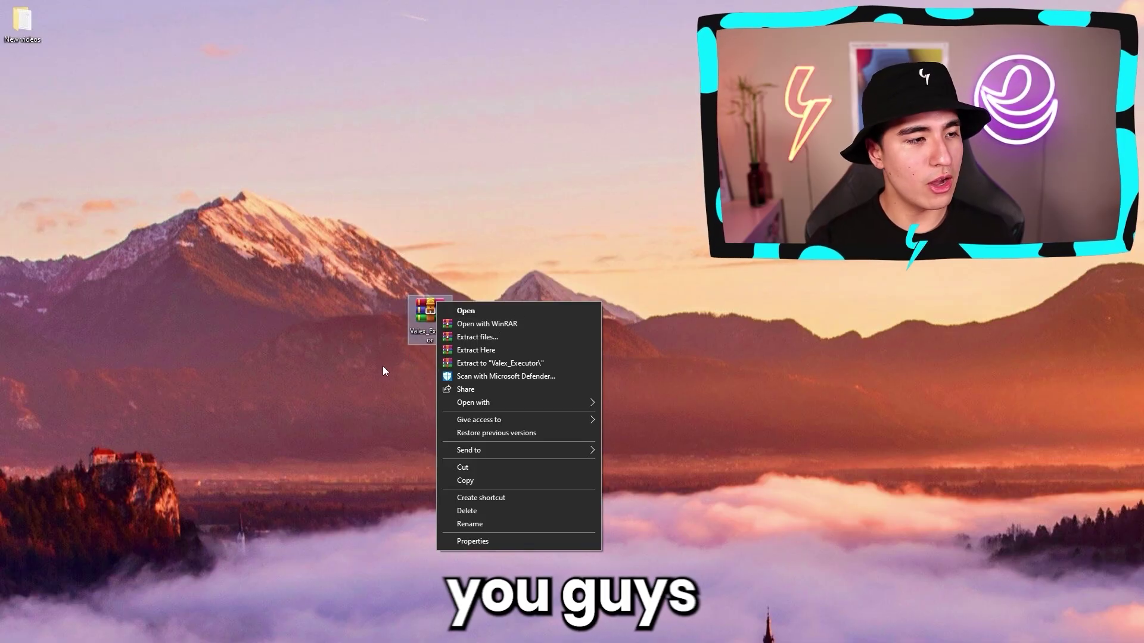
{"action": "left_click_drag", "start_coordinate": [362, 266], "coordinate": [392, 280]}
{"action": "right_click", "coordinate": [434, 305]}
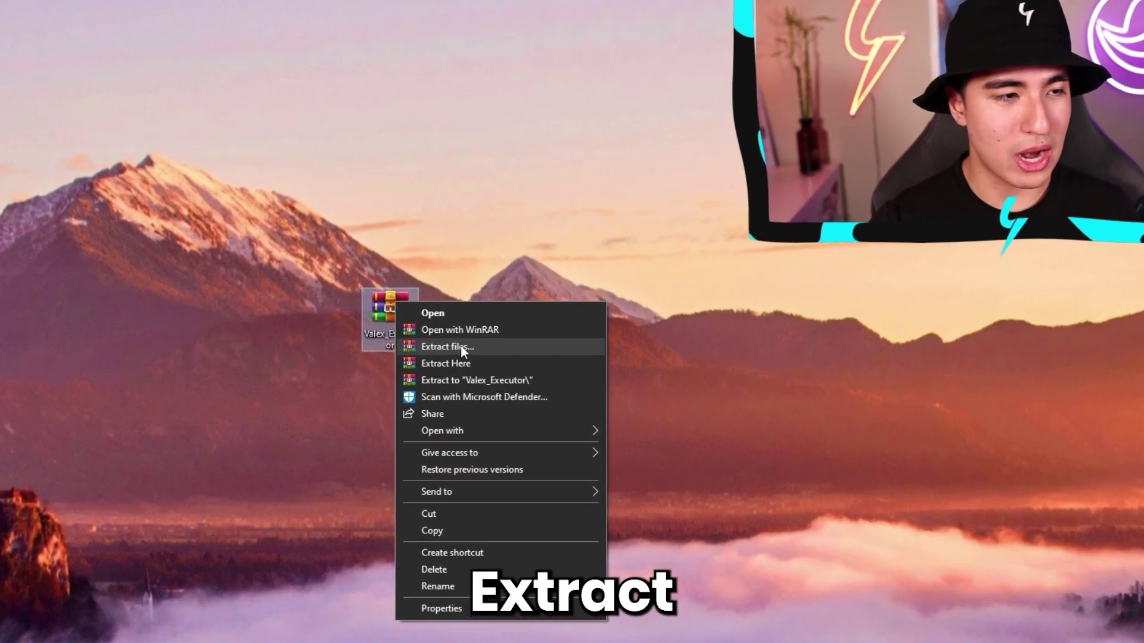
{"action": "left_click", "coordinate": [460, 345]}
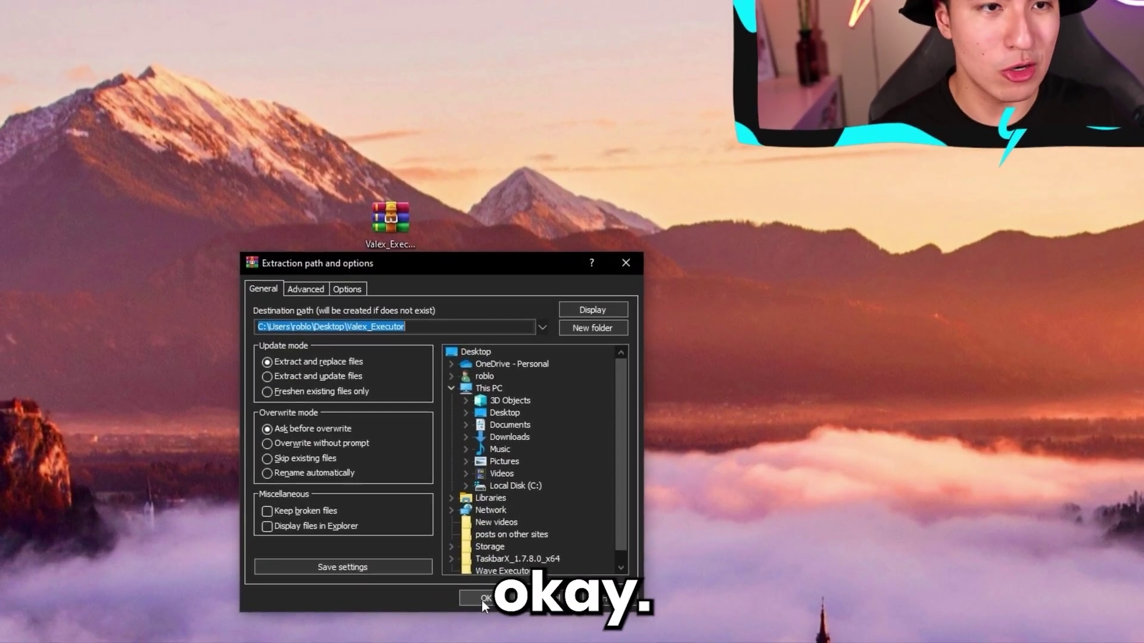
{"action": "left_click", "coordinate": [480, 599]}
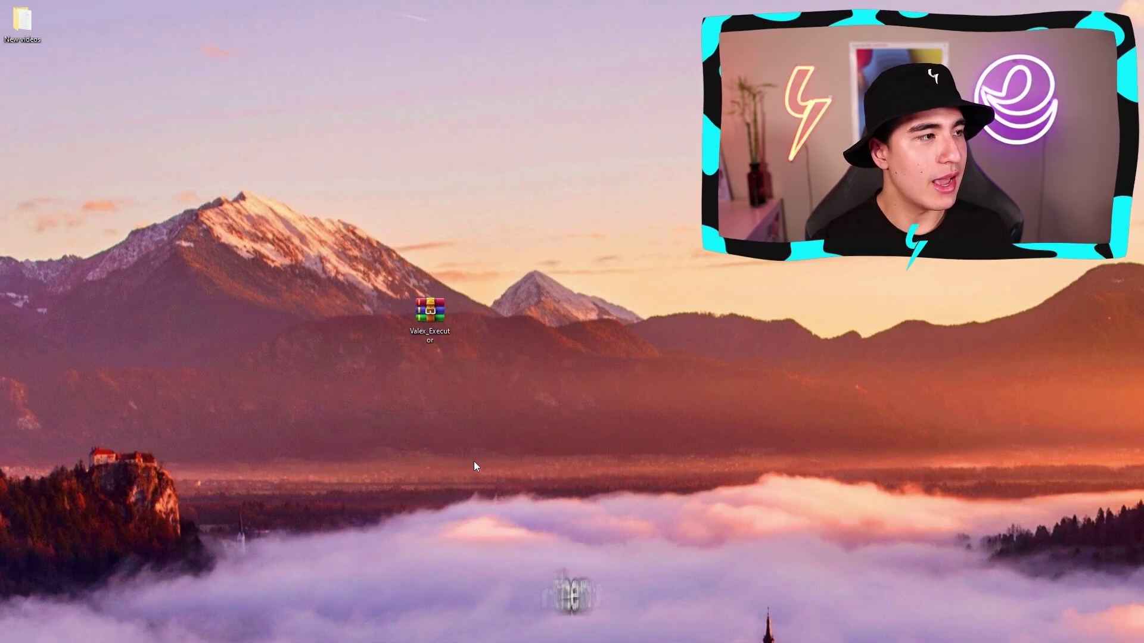
{"action": "left_click_drag", "start_coordinate": [20, 76], "coordinate": [474, 314]}
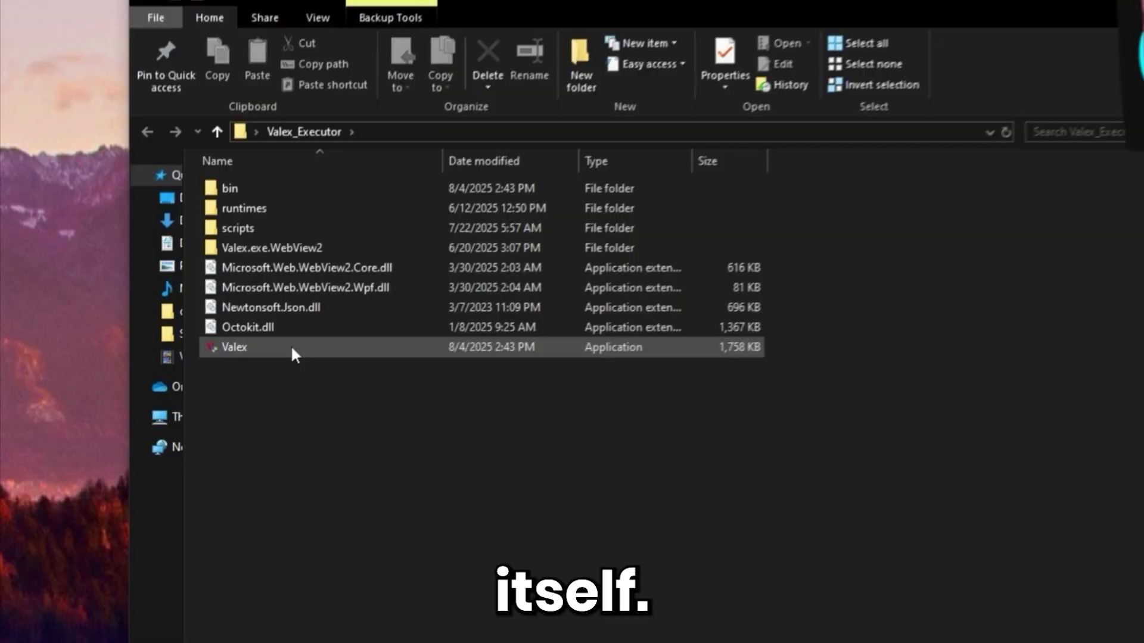
Launch the Valex application from the Valex_Executor folder and get past the Microsoft Defender SmartScreen block.
{"action": "mouse_move", "coordinate": [239, 403]}
{"action": "left_click_drag", "start_coordinate": [314, 404], "coordinate": [238, 332]}
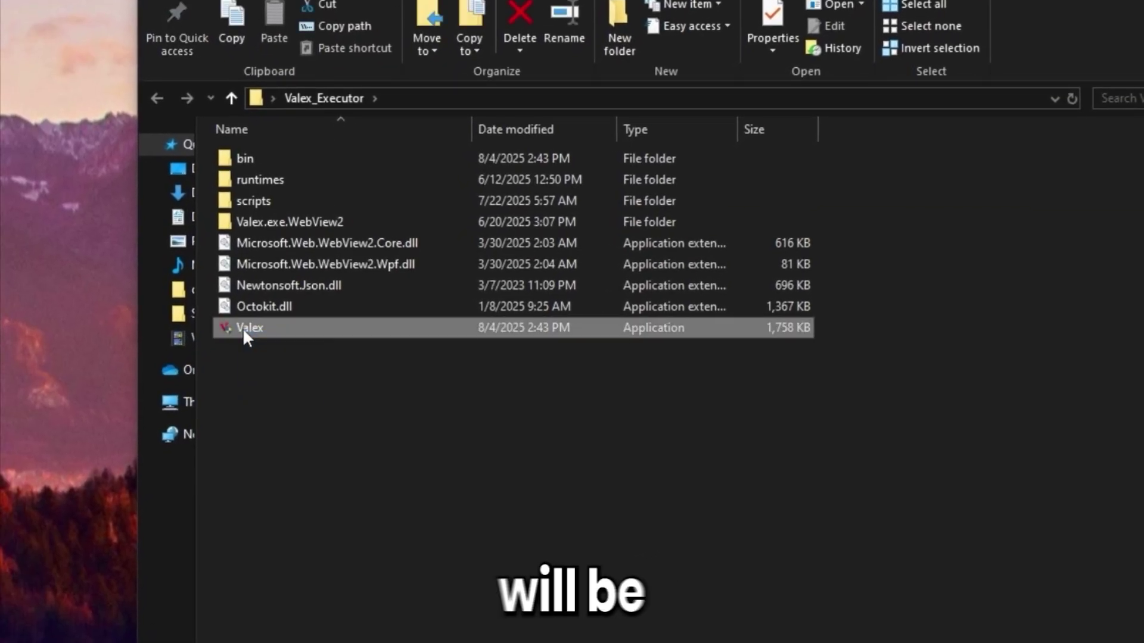
{"action": "left_click", "coordinate": [274, 365]}
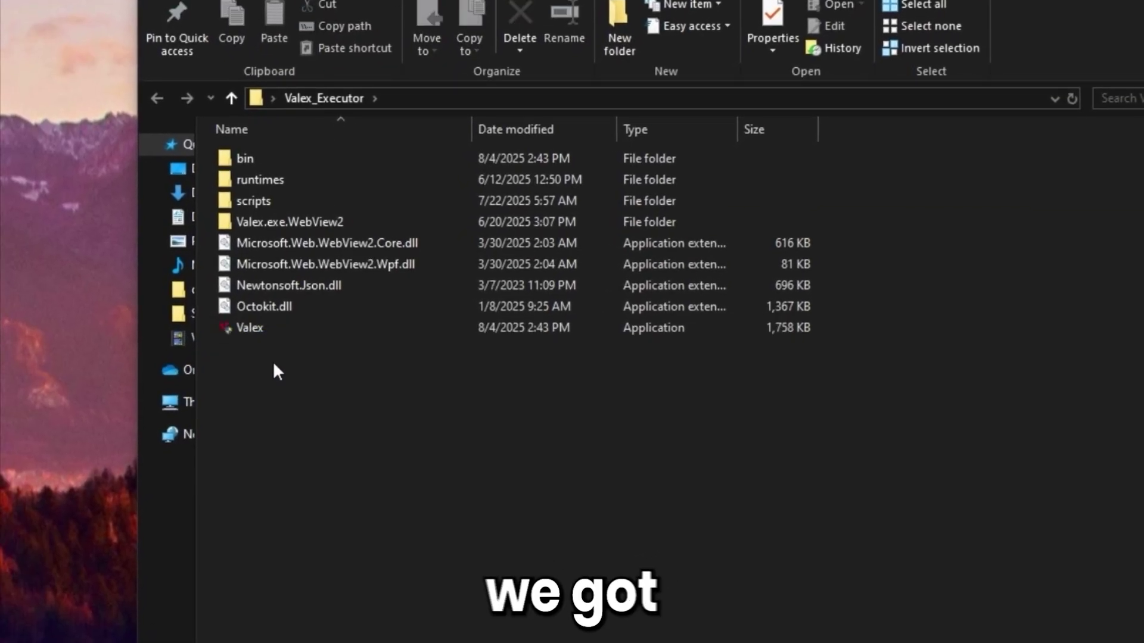
{"action": "double_click", "coordinate": [263, 331]}
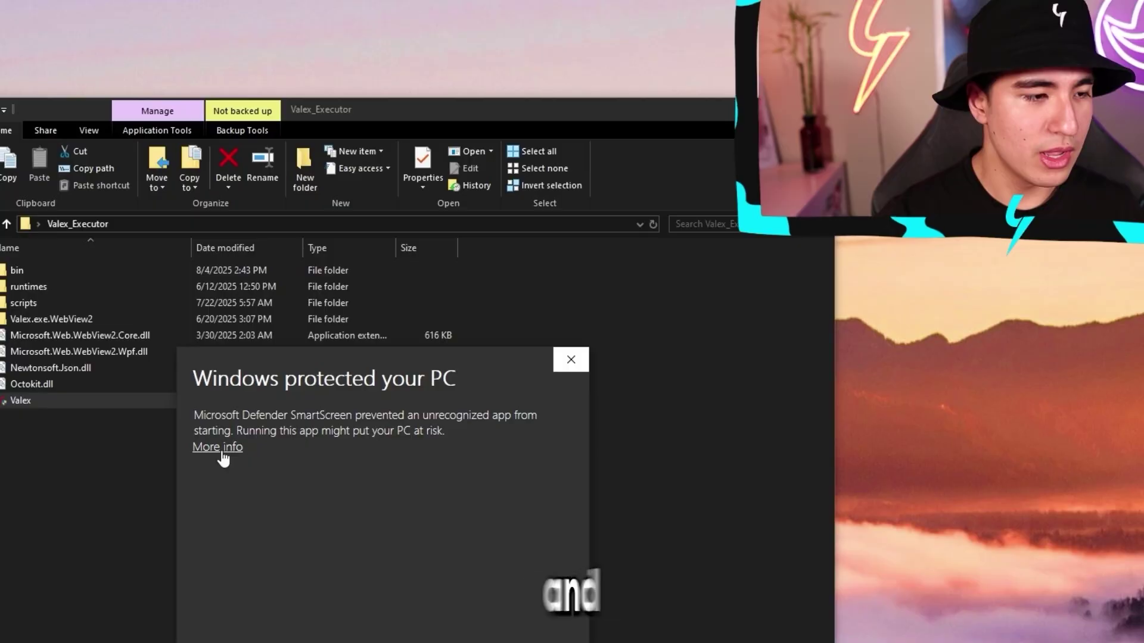
{"action": "left_click", "coordinate": [219, 450]}
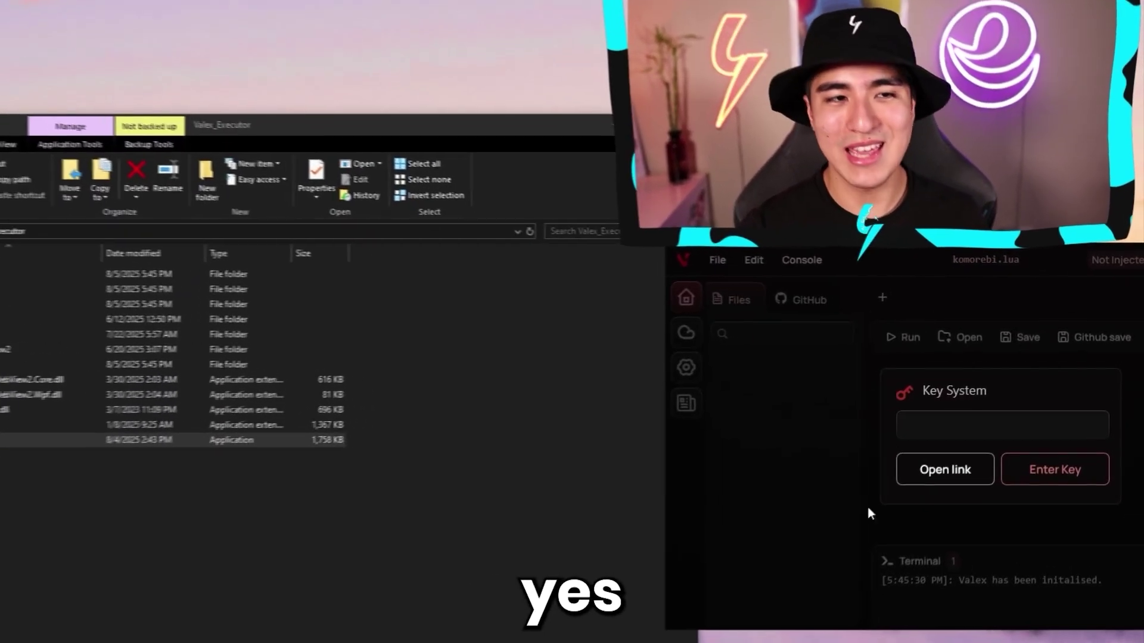
Open the Valex key system's link in the browser to obtain a key.
{"action": "left_click", "coordinate": [893, 489]}
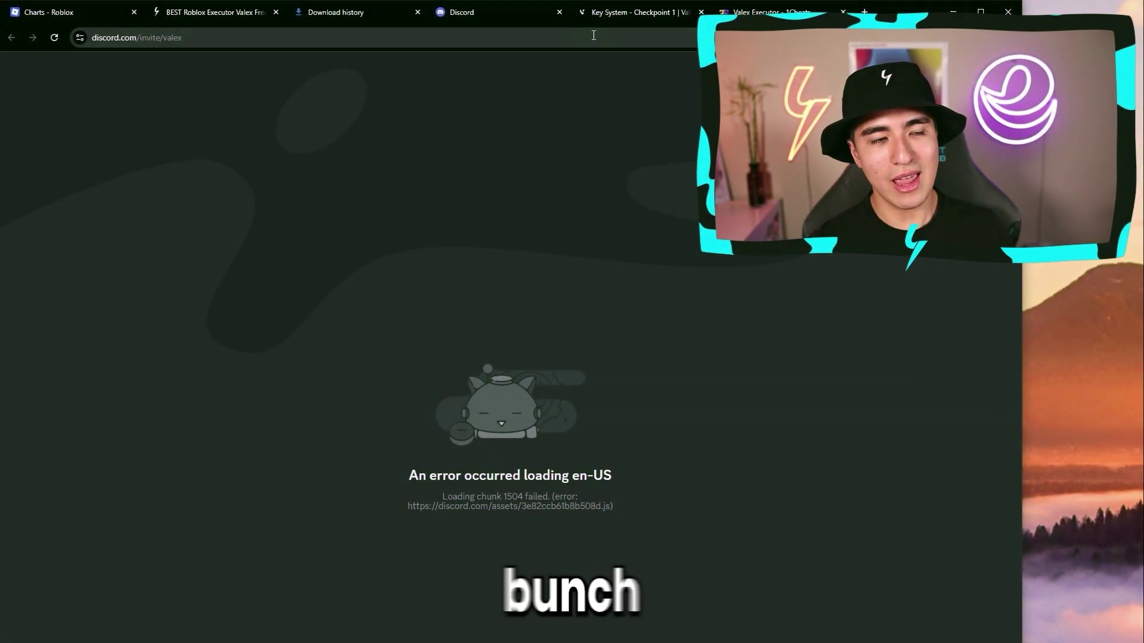
Examine the Valex Executor Key Bypass licence options in the 1Cheats store.
{"action": "left_click", "coordinate": [663, 15]}
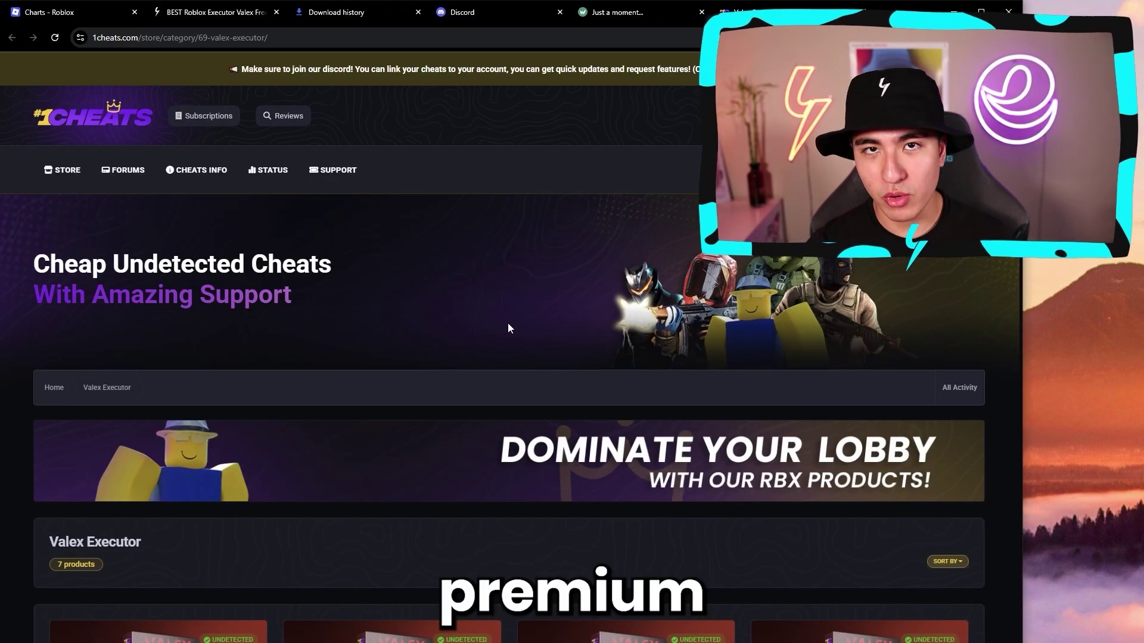
{"action": "scroll", "coordinate": [511, 329], "scroll_direction": "down", "scroll_amount": 2}
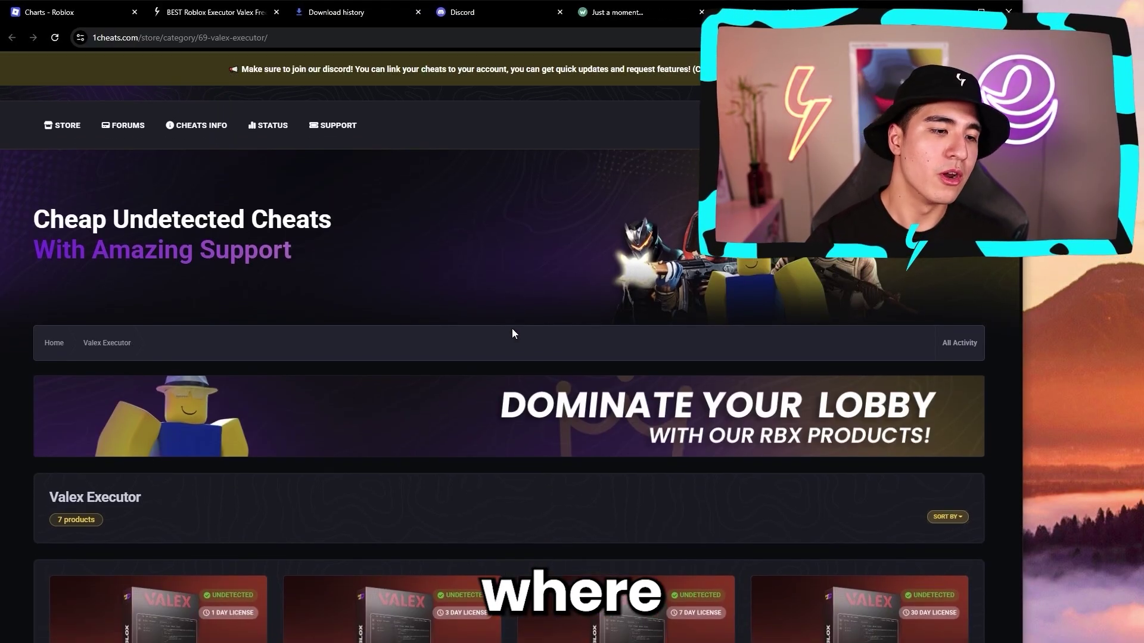
{"action": "scroll", "coordinate": [509, 337], "scroll_direction": "down", "scroll_amount": 5}
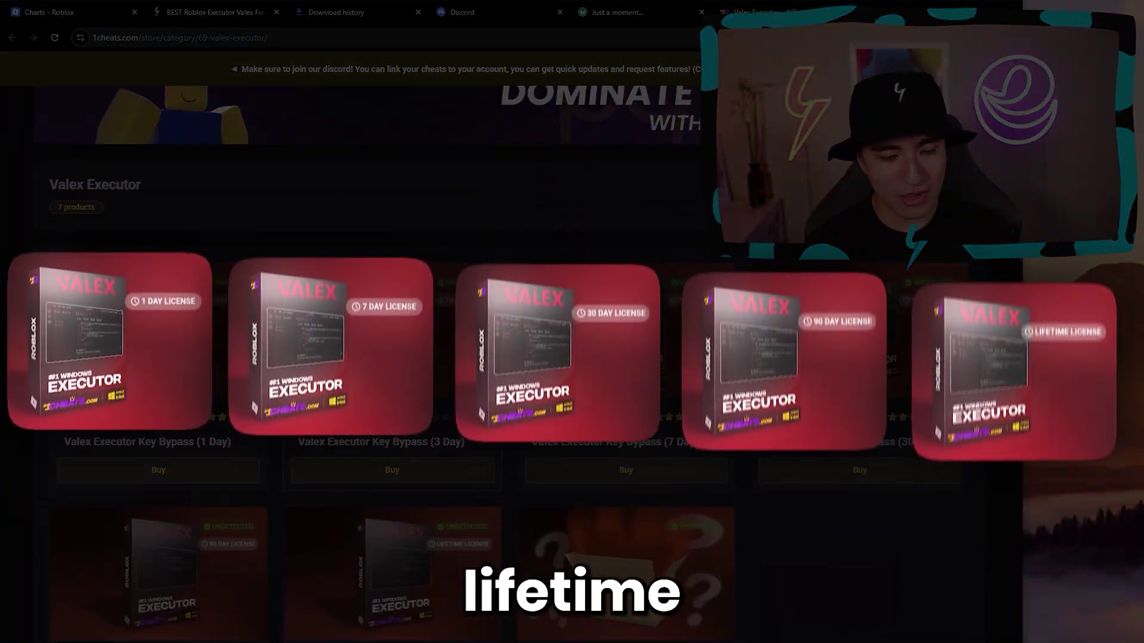
{"action": "scroll", "coordinate": [511, 357], "scroll_direction": "down", "scroll_amount": 1}
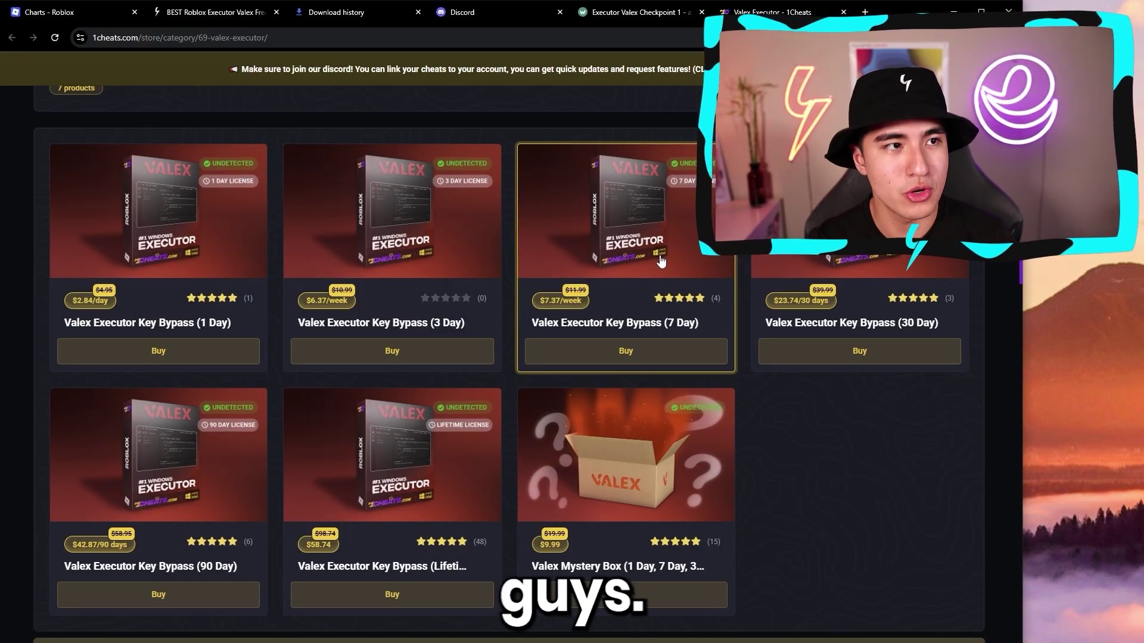
{"action": "scroll", "coordinate": [635, 274], "scroll_direction": "up", "scroll_amount": 2}
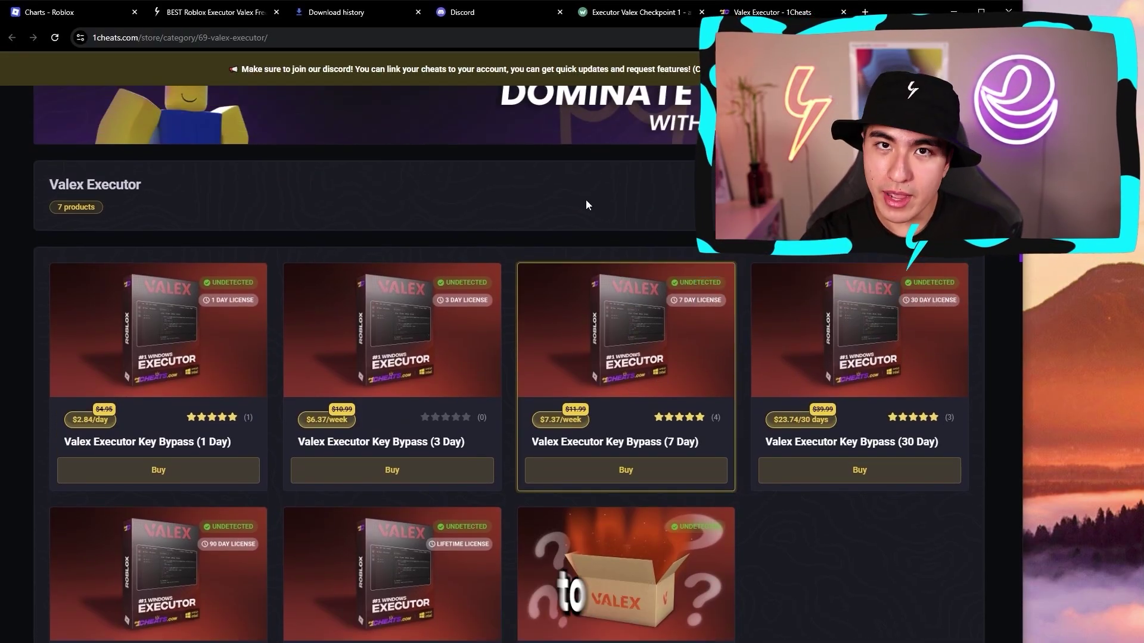
Continue with ads on the Executor Valex Checkpoint 1 page and get through its security check.
{"action": "left_click", "coordinate": [646, 20]}
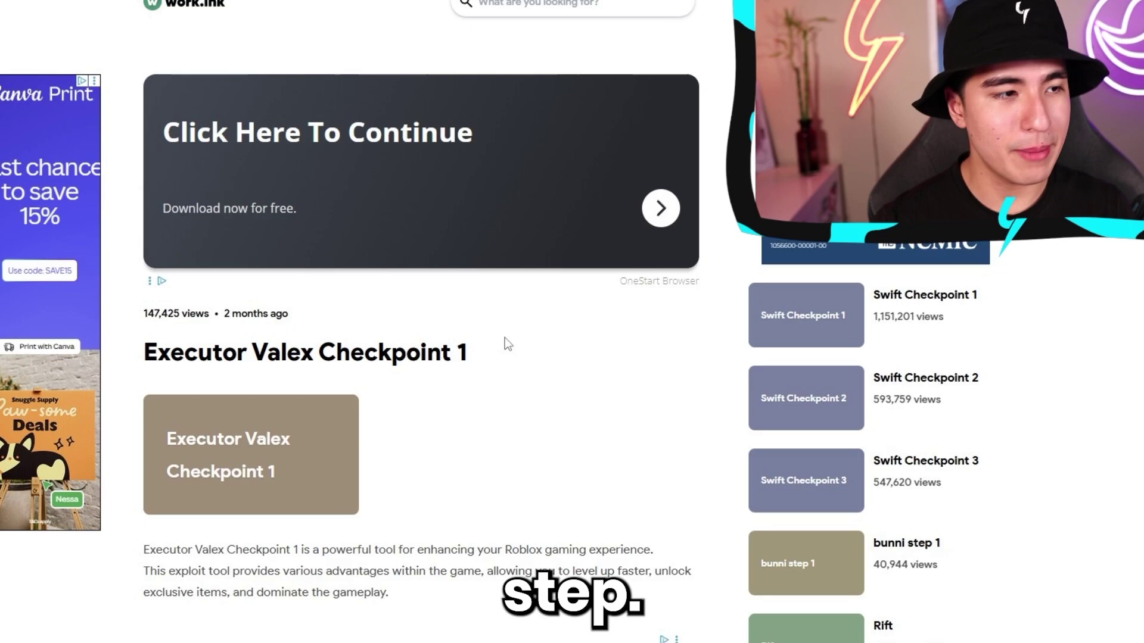
{"action": "scroll", "coordinate": [480, 376], "scroll_direction": "down", "scroll_amount": 3}
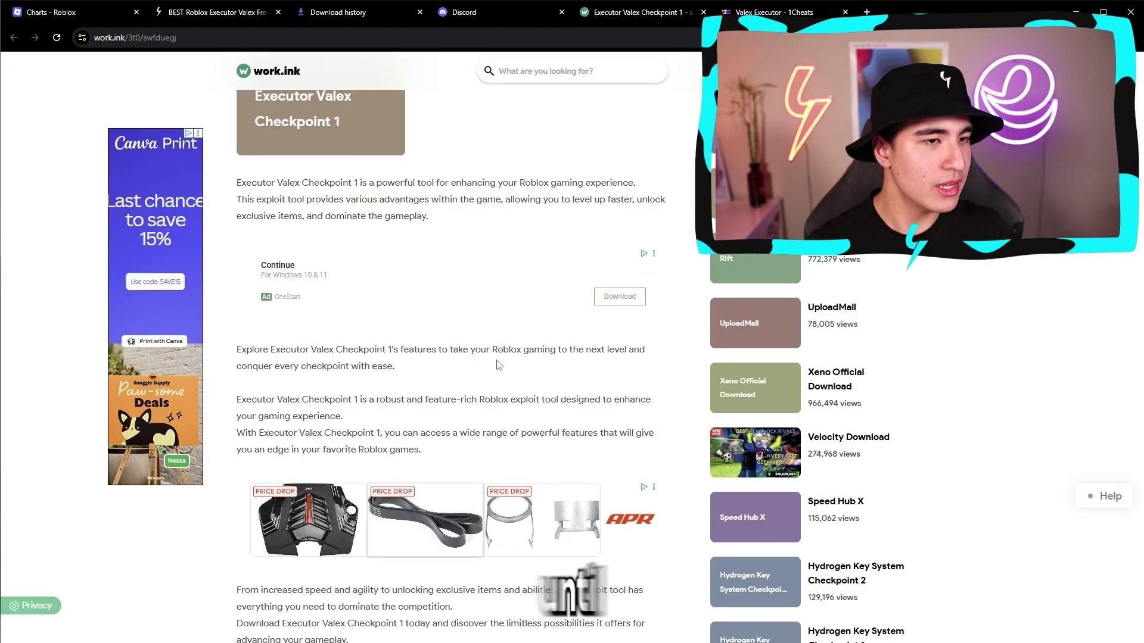
{"action": "scroll", "coordinate": [471, 398], "scroll_direction": "down", "scroll_amount": 5}
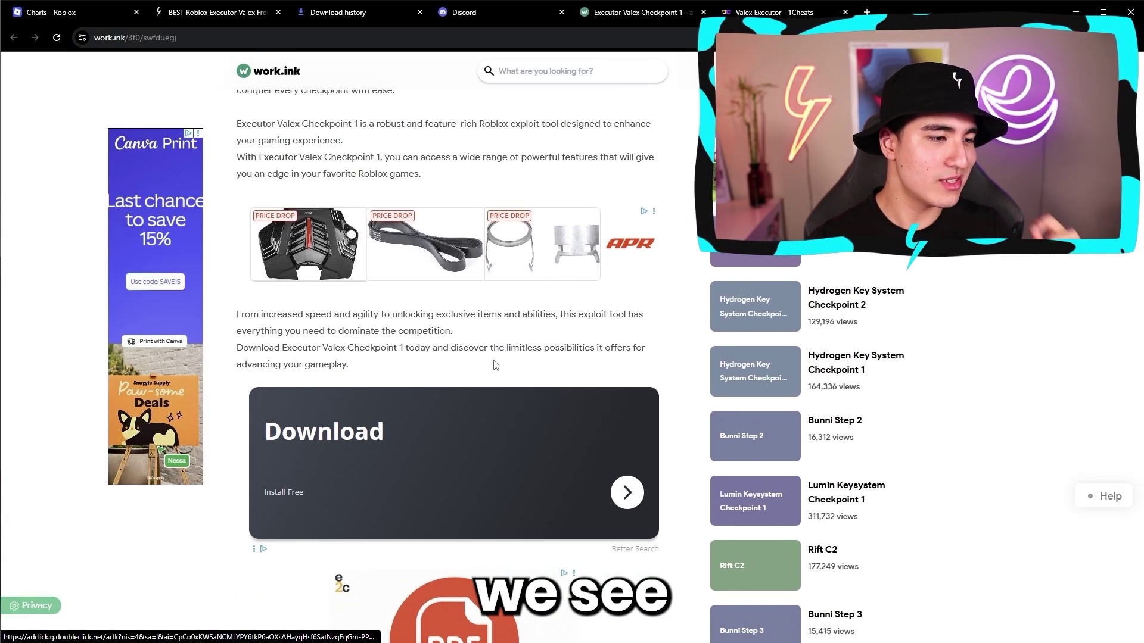
{"action": "scroll", "coordinate": [477, 373], "scroll_direction": "down", "scroll_amount": 4}
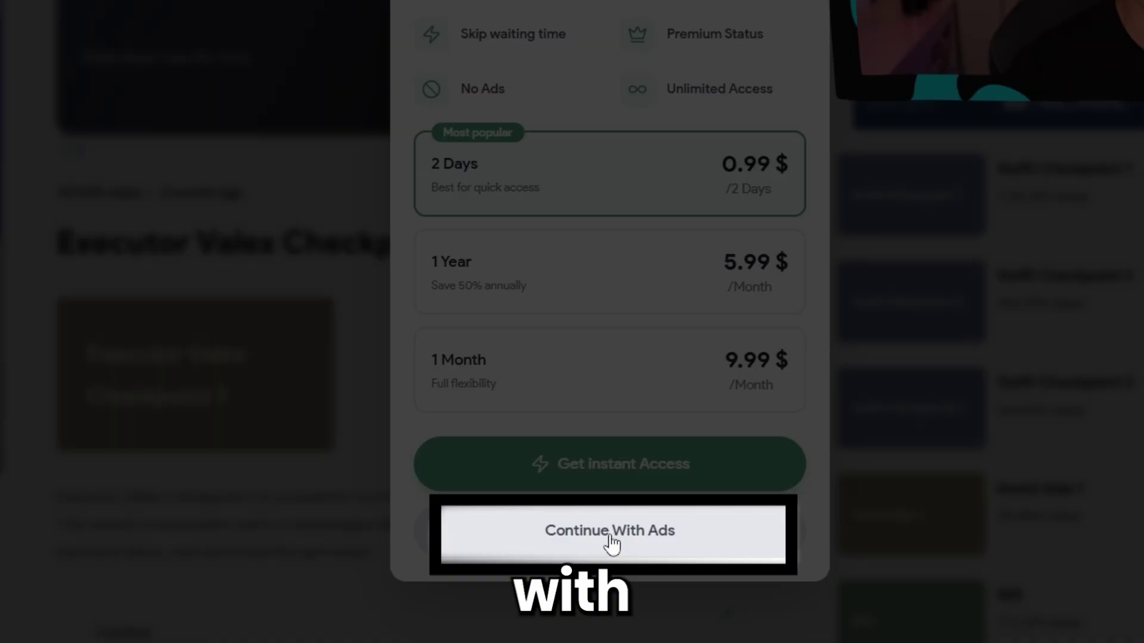
{"action": "left_click", "coordinate": [583, 527]}
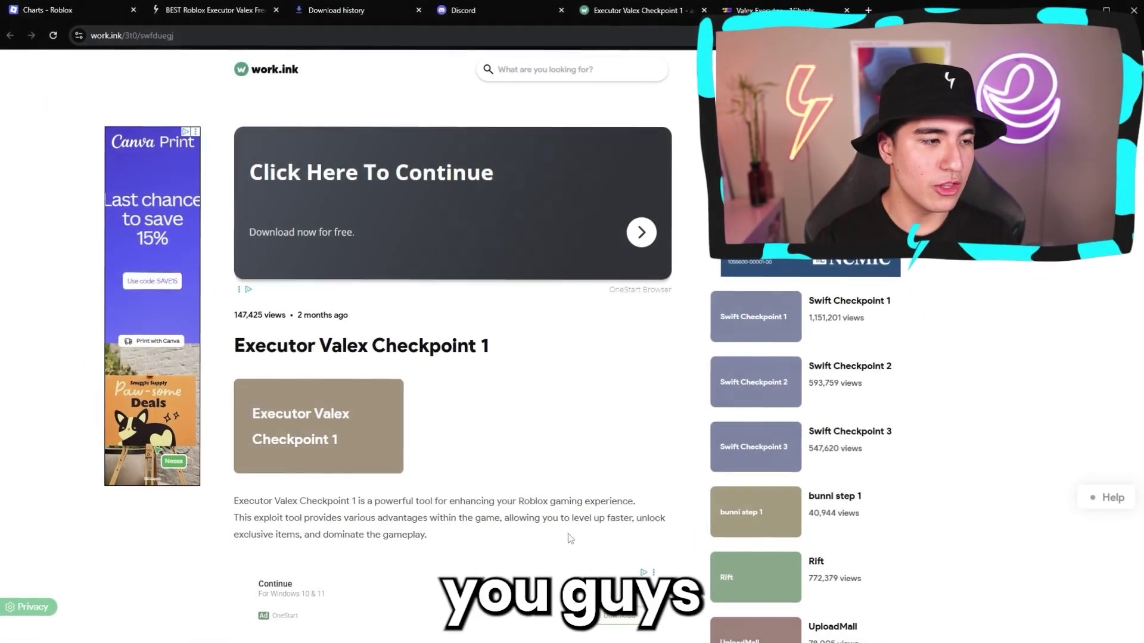
{"action": "scroll", "coordinate": [565, 452], "scroll_direction": "down", "scroll_amount": 10}
{"action": "scroll", "coordinate": [564, 448], "scroll_direction": "down", "scroll_amount": 5}
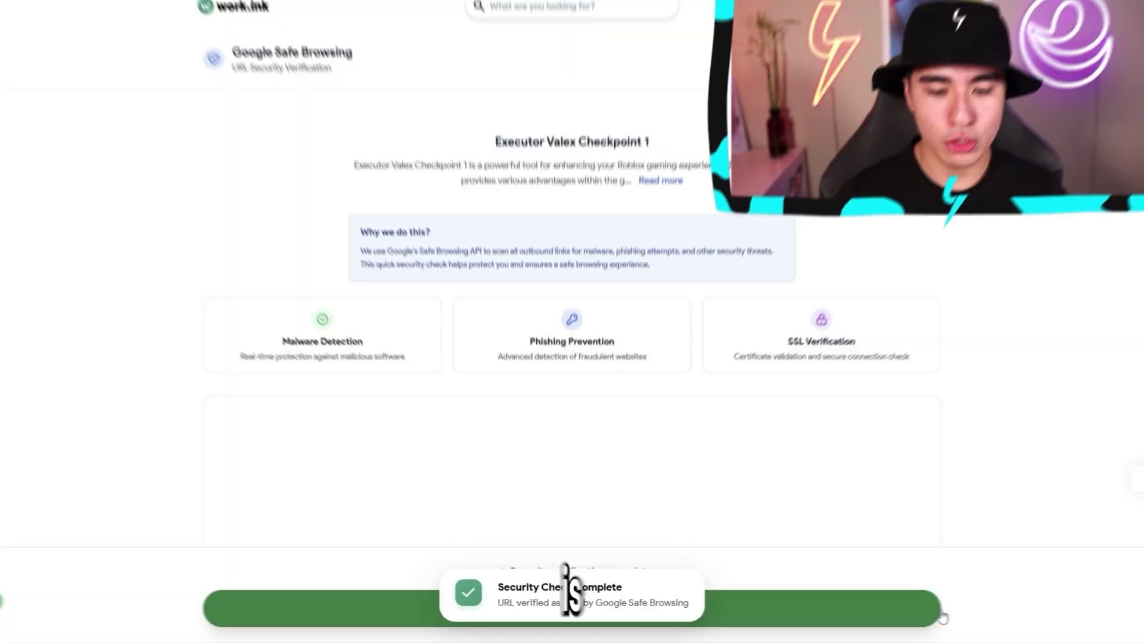
{"action": "left_click", "coordinate": [930, 618]}
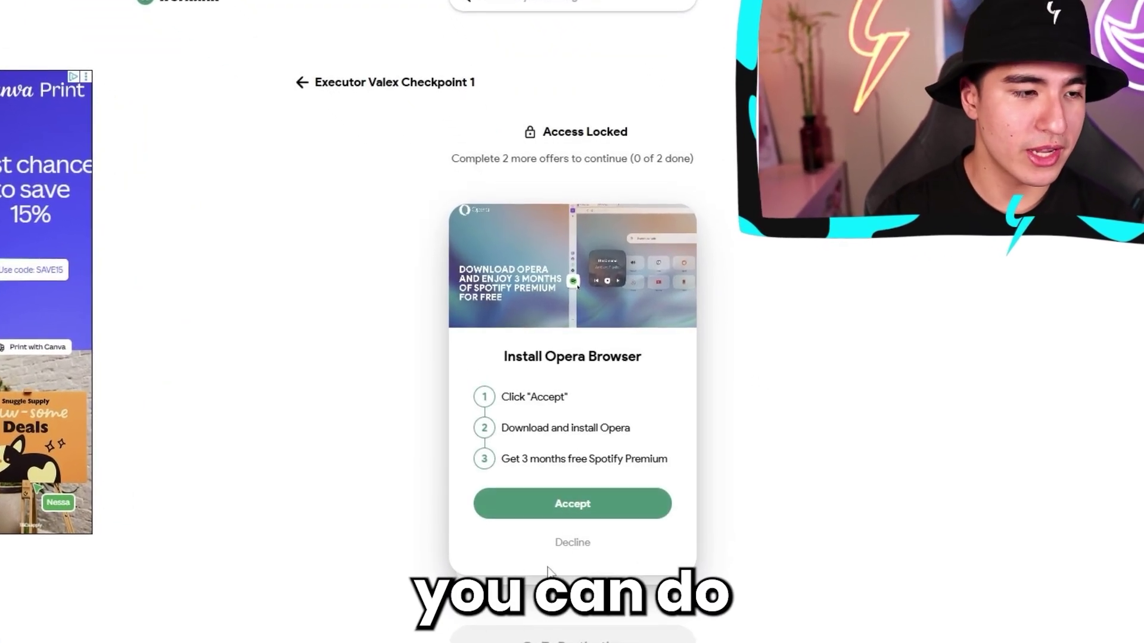
Proceed to the Checkpoint 1 destination past the Opera Browser offer, repeating the request until it goes through.
{"action": "left_click", "coordinate": [572, 555]}
{"action": "left_click", "coordinate": [573, 556]}
{"action": "left_click", "coordinate": [573, 555]}
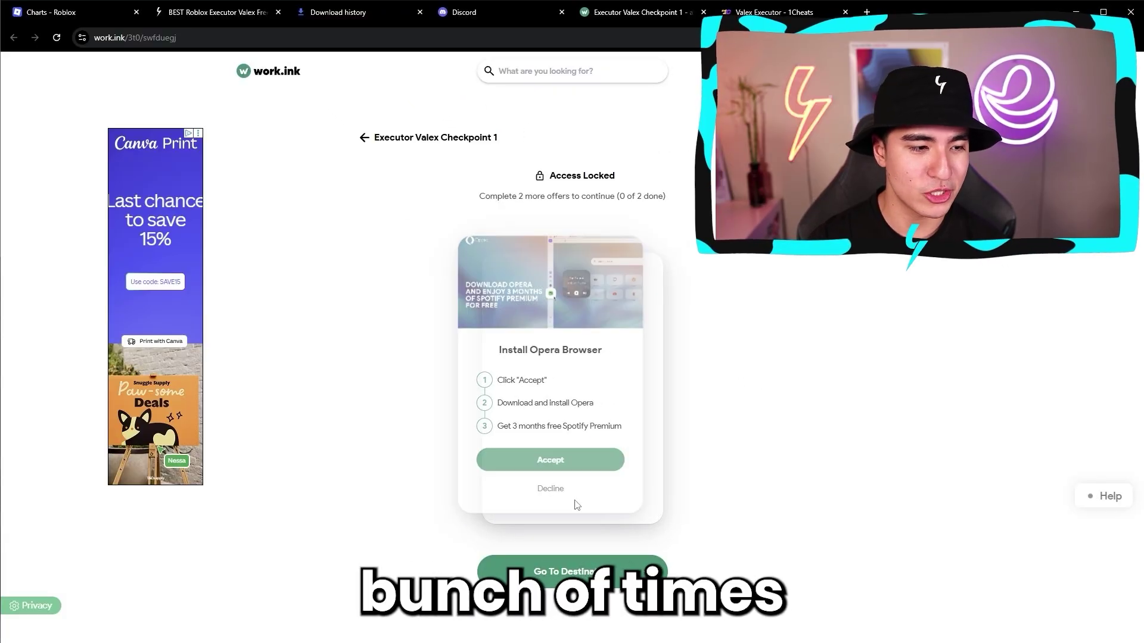
{"action": "left_click", "coordinate": [574, 556]}
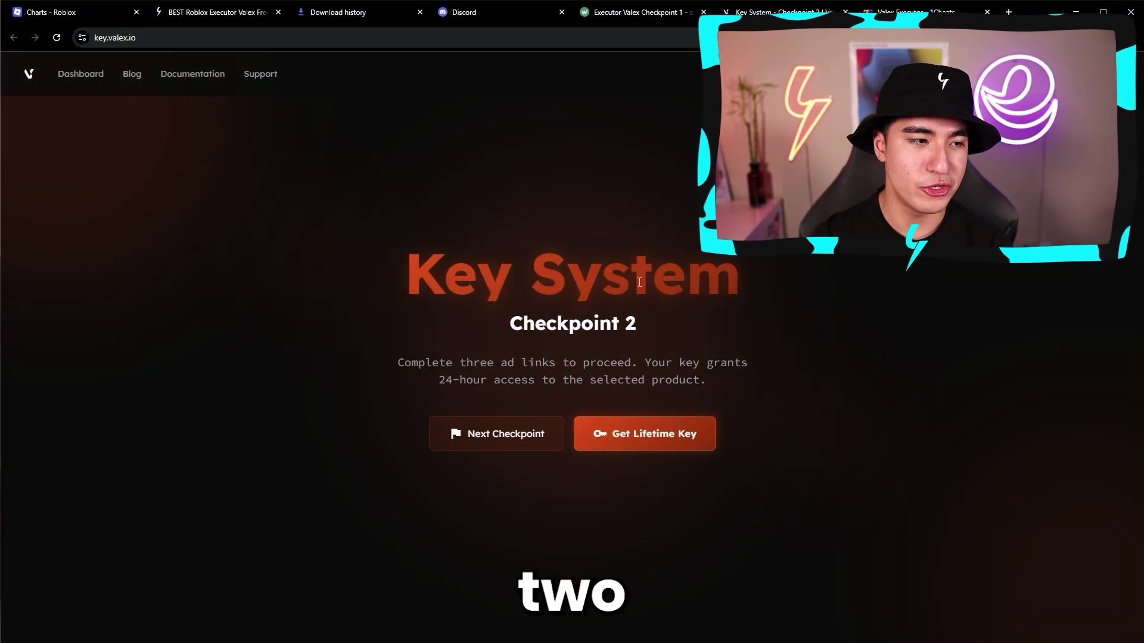
Start Checkpoint 2 of the Valex key system, close the pop-up ad tab and go to the Executor Valex Checkpoint 2 page.
{"action": "left_click", "coordinate": [533, 437]}
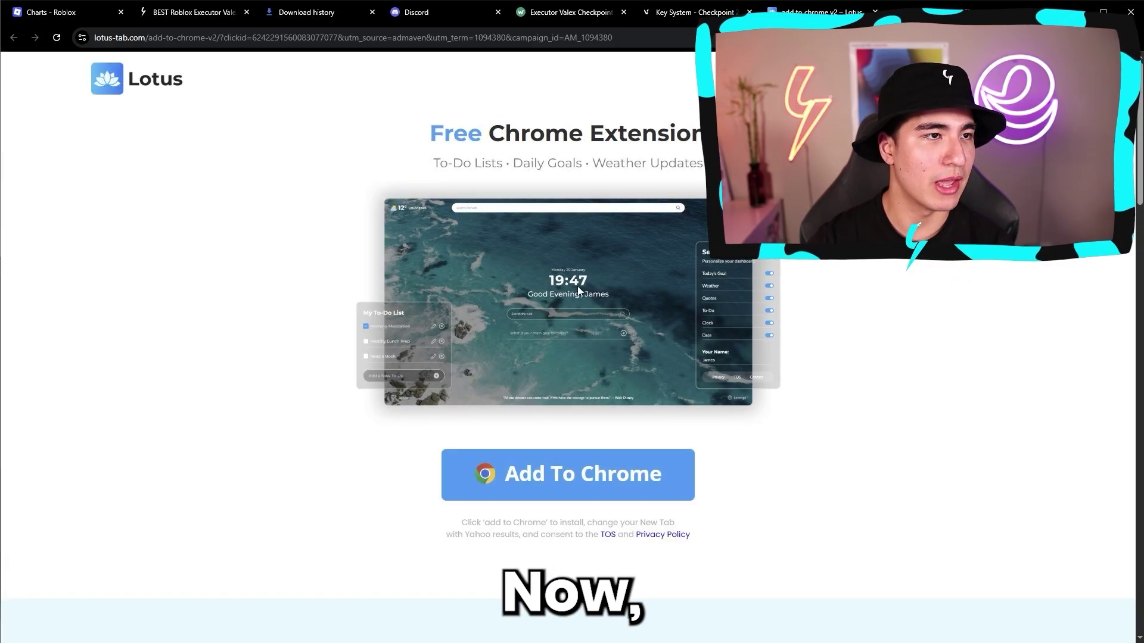
{"action": "left_click", "coordinate": [573, 13]}
{"action": "left_click", "coordinate": [680, 17]}
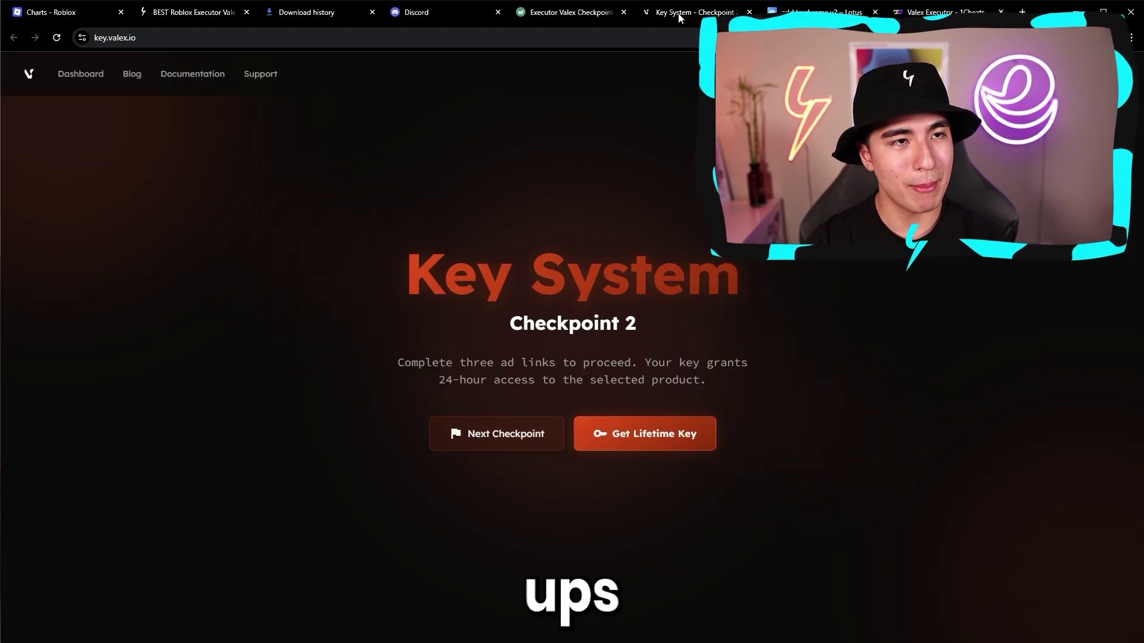
{"action": "left_click", "coordinate": [810, 13]}
{"action": "left_click", "coordinate": [874, 12]}
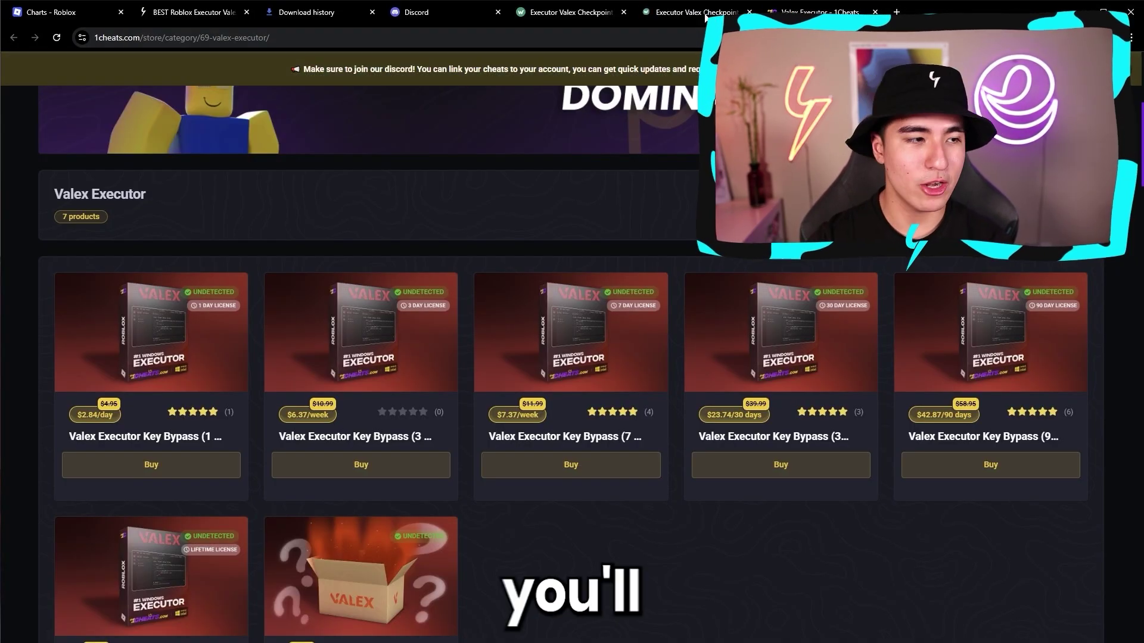
{"action": "left_click", "coordinate": [694, 13]}
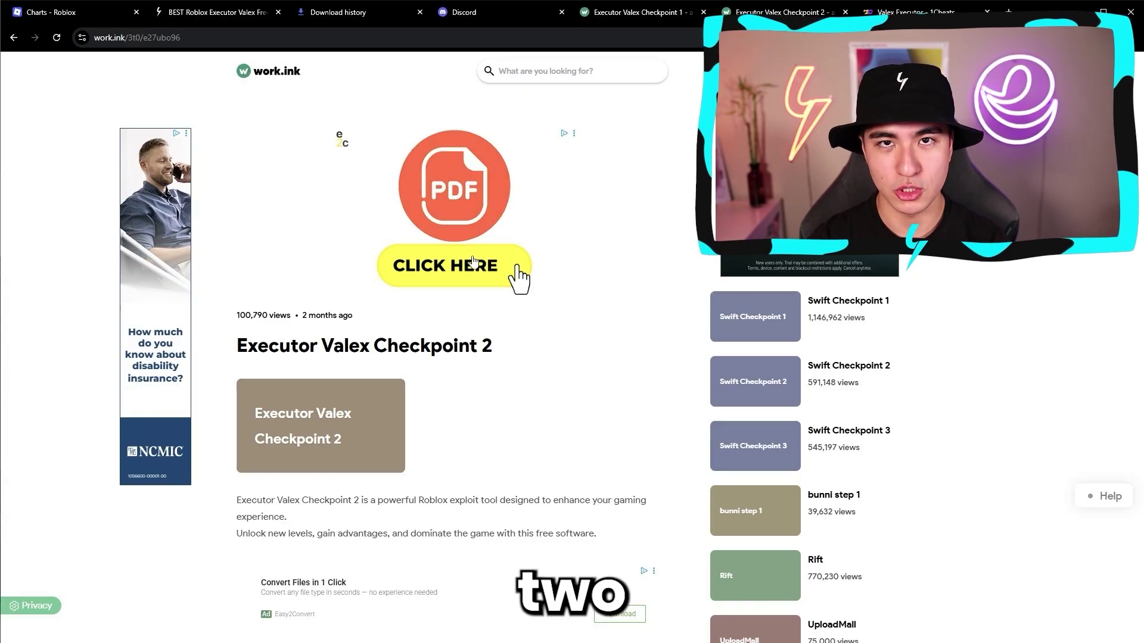
Work through the Executor Valex Checkpoint 2 page to reach its locked-access offers.
{"action": "scroll", "coordinate": [451, 334], "scroll_direction": "down", "scroll_amount": 8}
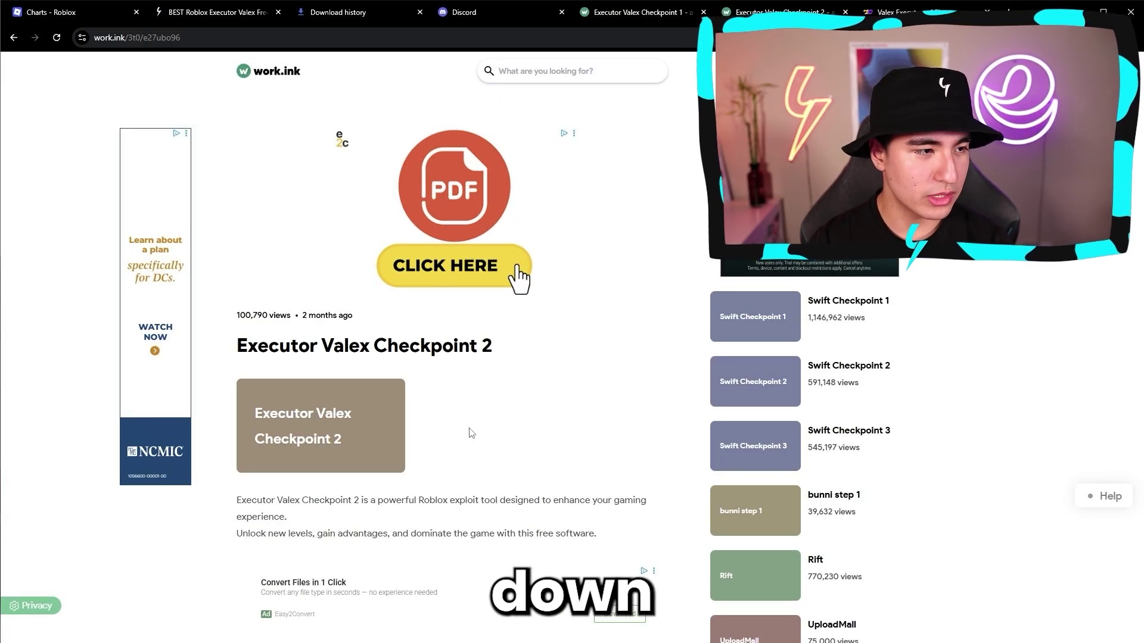
{"action": "scroll", "coordinate": [470, 433], "scroll_direction": "down", "scroll_amount": 10}
{"action": "left_click", "coordinate": [467, 439]}
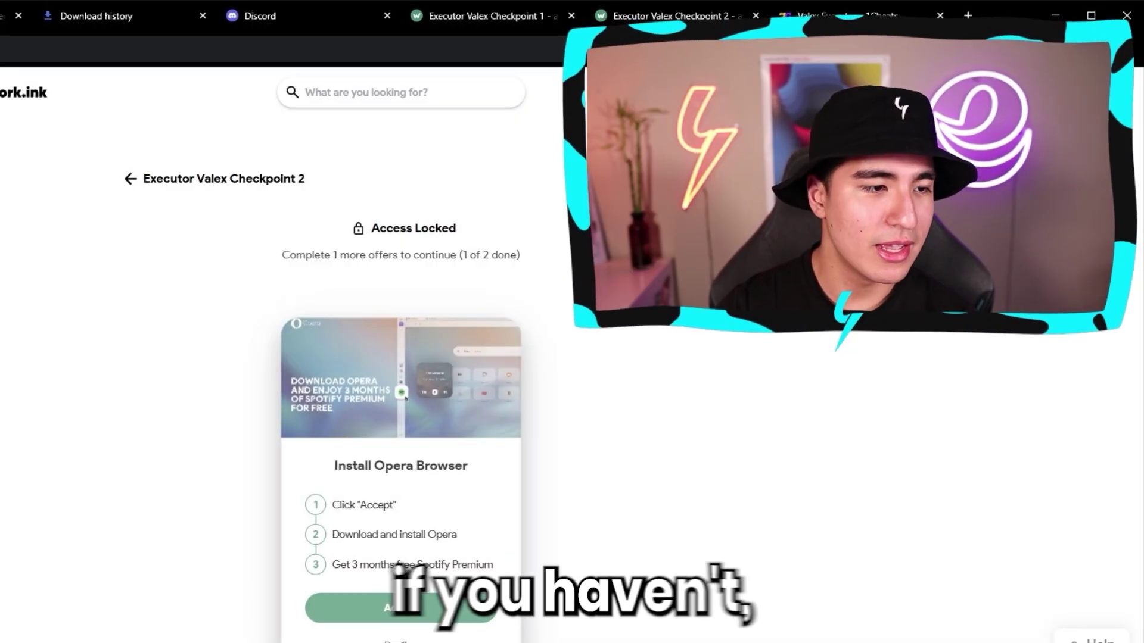
Accept the Install Opera Browser offer, run the downloaded OperaInstaller, and move the Opera window out of the way.
{"action": "left_click", "coordinate": [410, 604]}
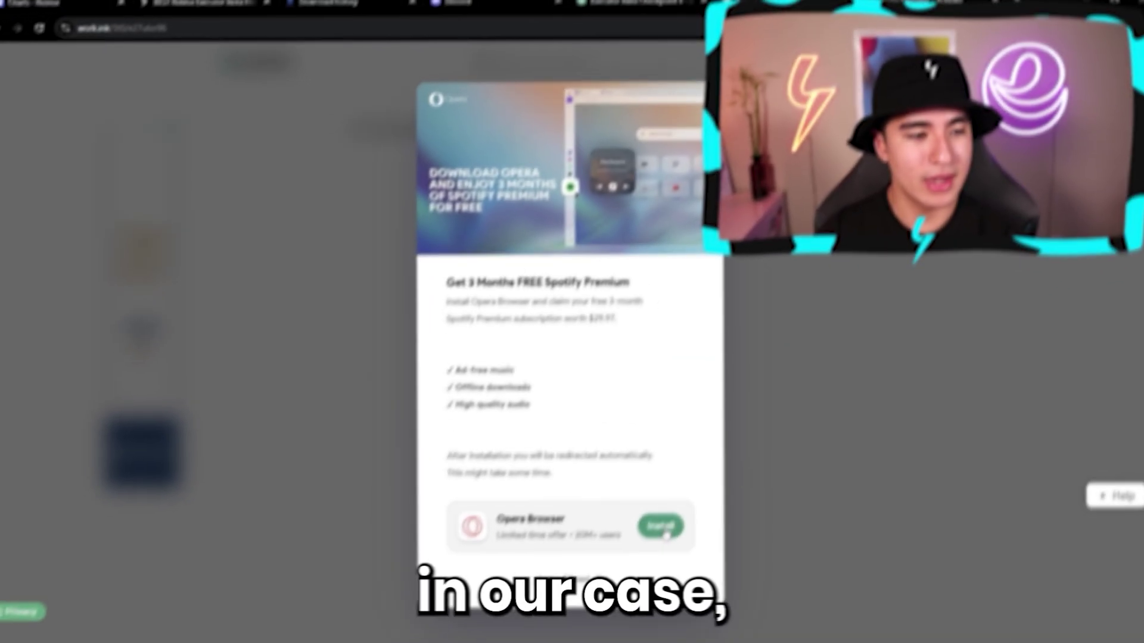
{"action": "left_click", "coordinate": [659, 523]}
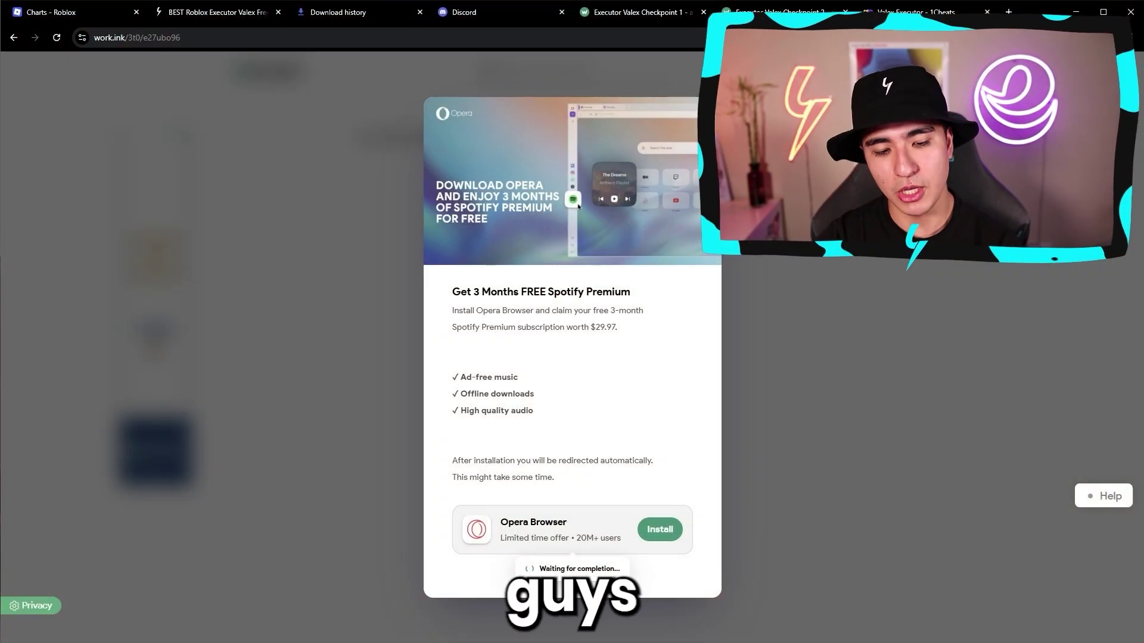
{"action": "left_click_drag", "start_coordinate": [1142, 431], "coordinate": [963, 430]}
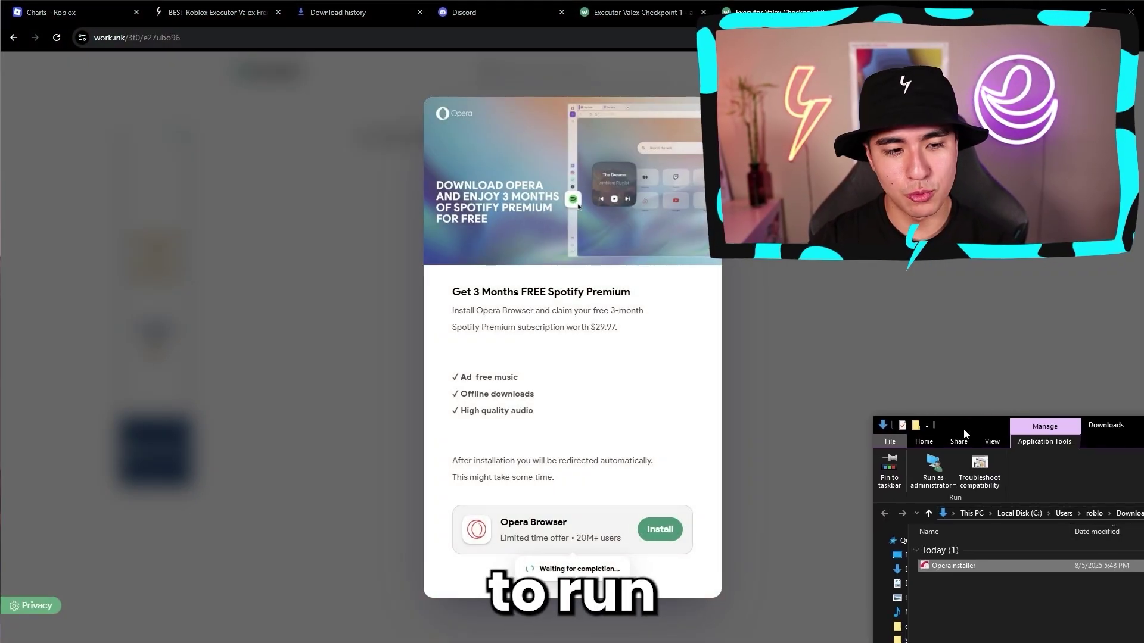
{"action": "double_click", "coordinate": [964, 566]}
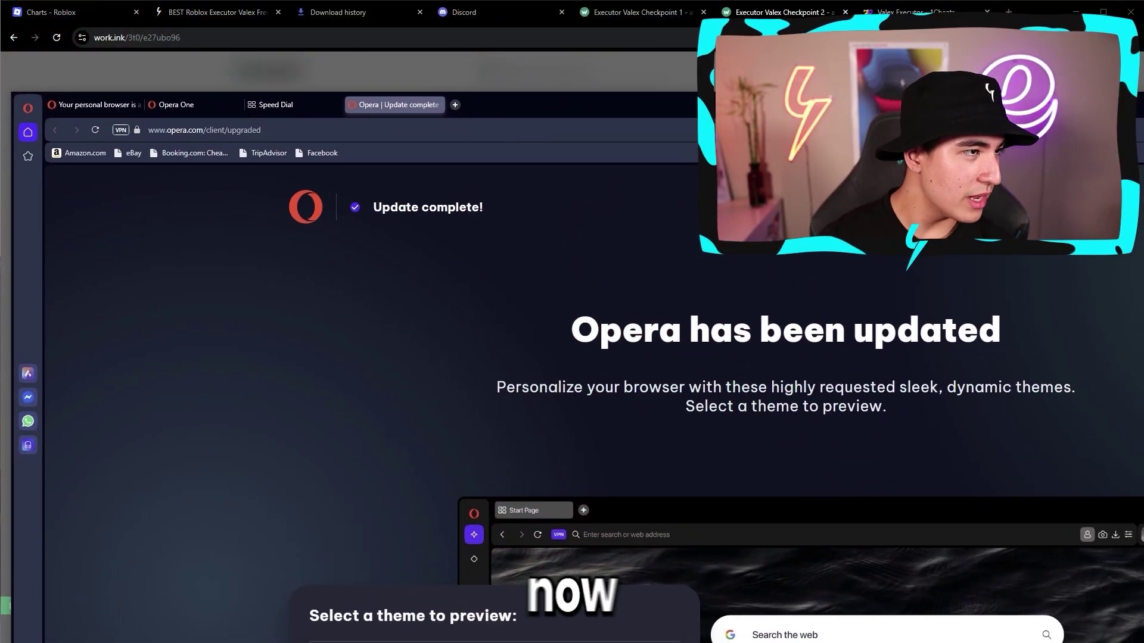
{"action": "left_click_drag", "start_coordinate": [881, 104], "coordinate": [829, 549]}
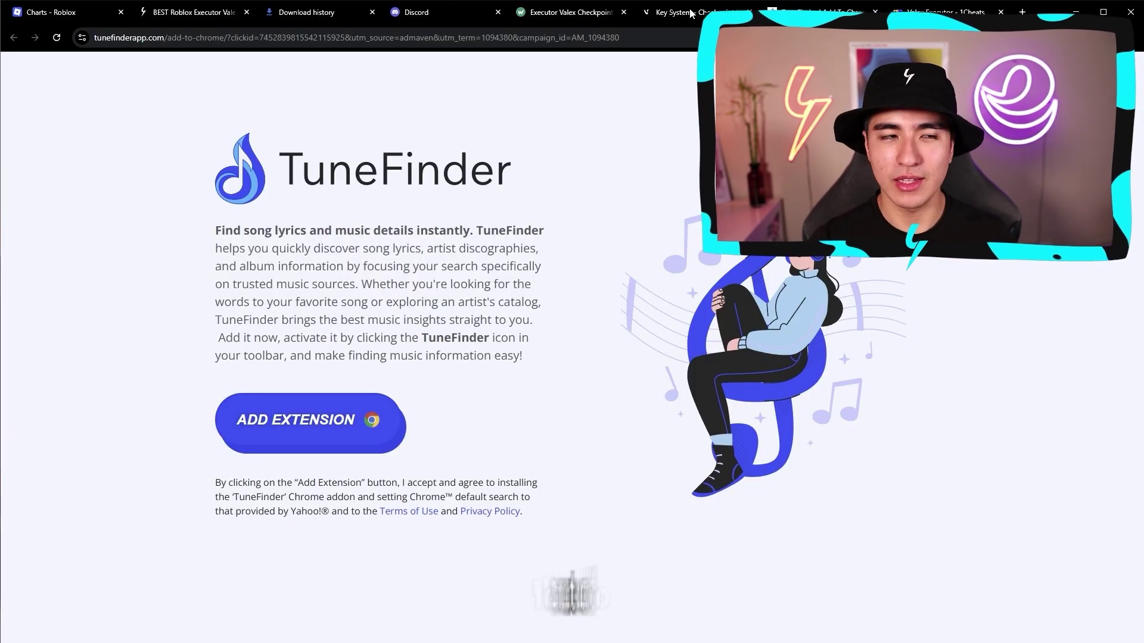
Complete the final checkpoint through the Executor Valex Checkpoint 3 page on work.ink.
{"action": "left_click", "coordinate": [690, 13]}
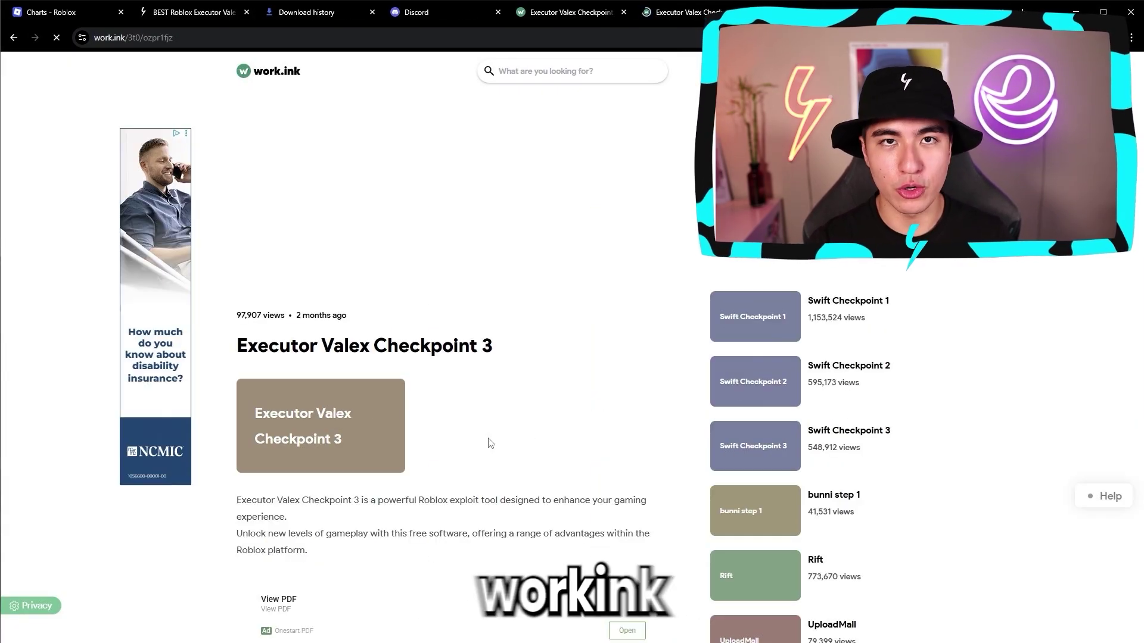
{"action": "scroll", "coordinate": [442, 361], "scroll_direction": "down", "scroll_amount": 15}
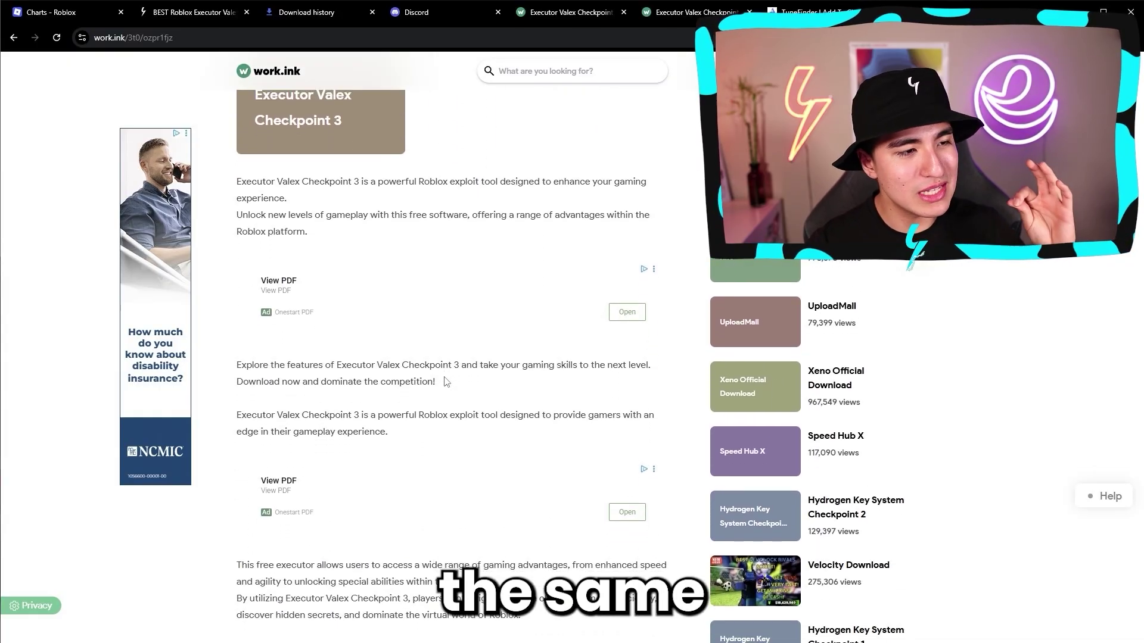
{"action": "left_click", "coordinate": [448, 382]}
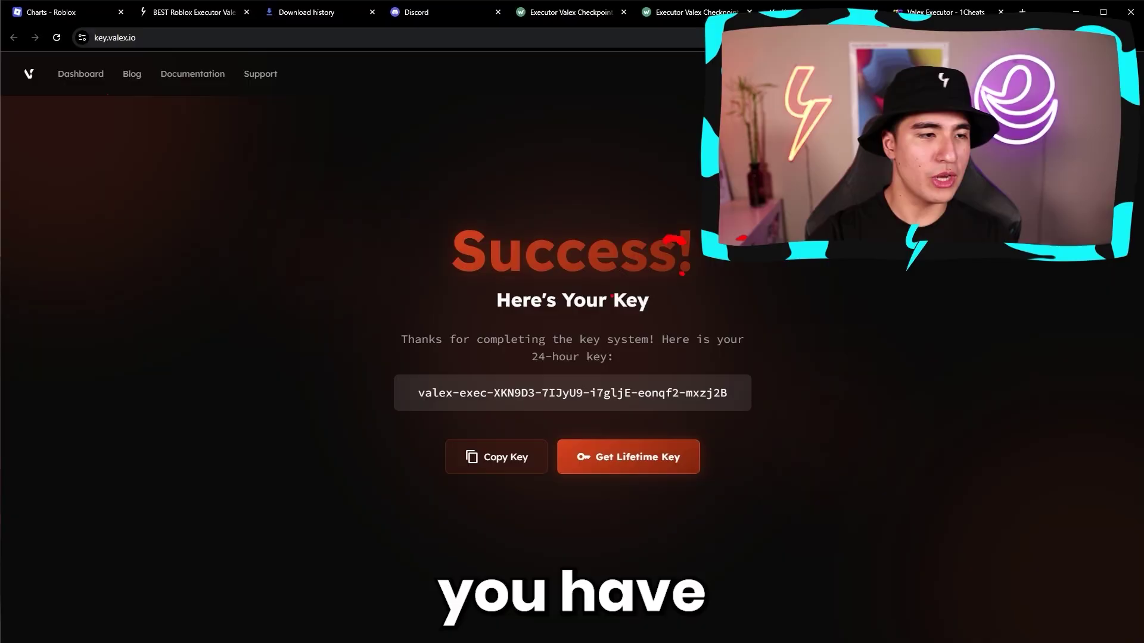
Copy the generated 24-hour key, then create a desktop text document named "key" and open it.
{"action": "left_click_drag", "start_coordinate": [417, 394], "coordinate": [713, 396]}
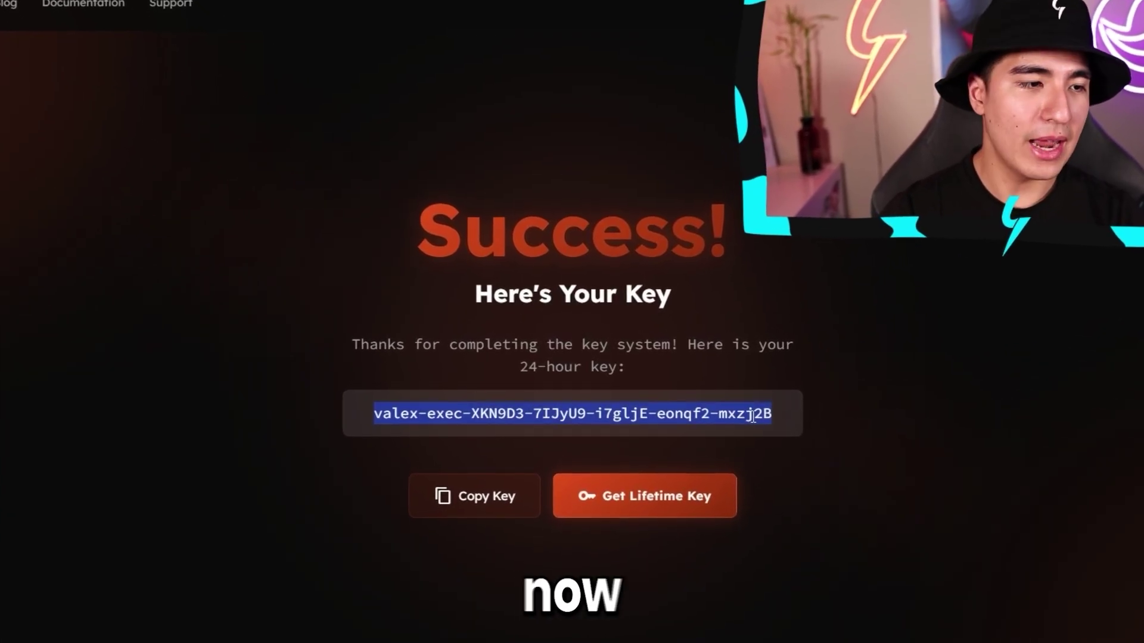
{"action": "key", "text": "ctrl+c"}
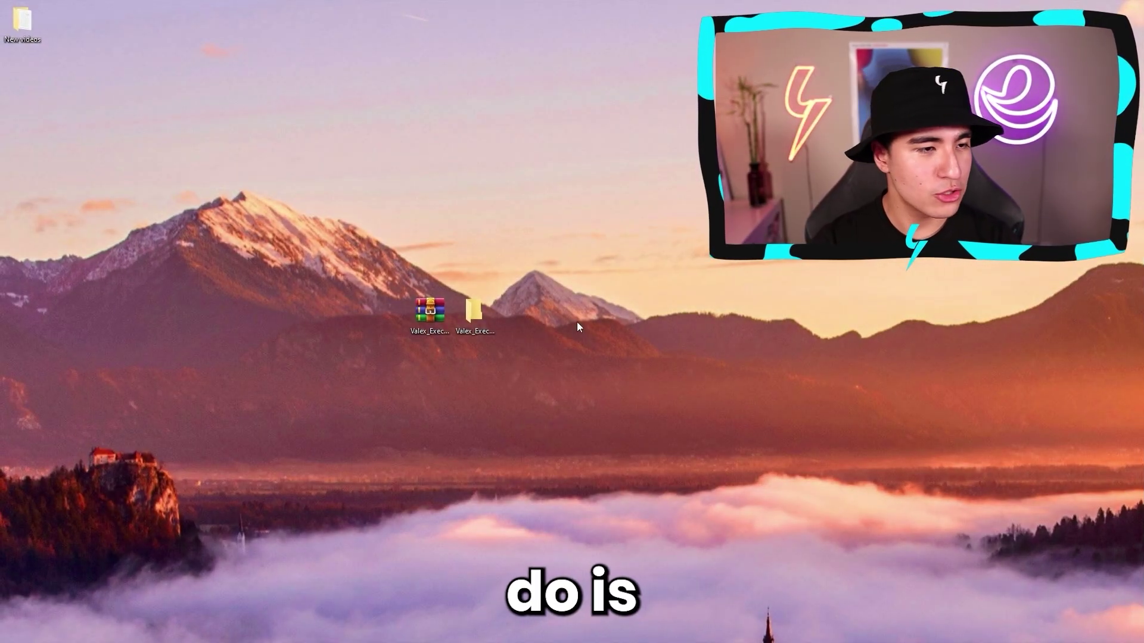
{"action": "right_click", "coordinate": [574, 330]}
{"action": "mouse_move", "coordinate": [650, 442]}
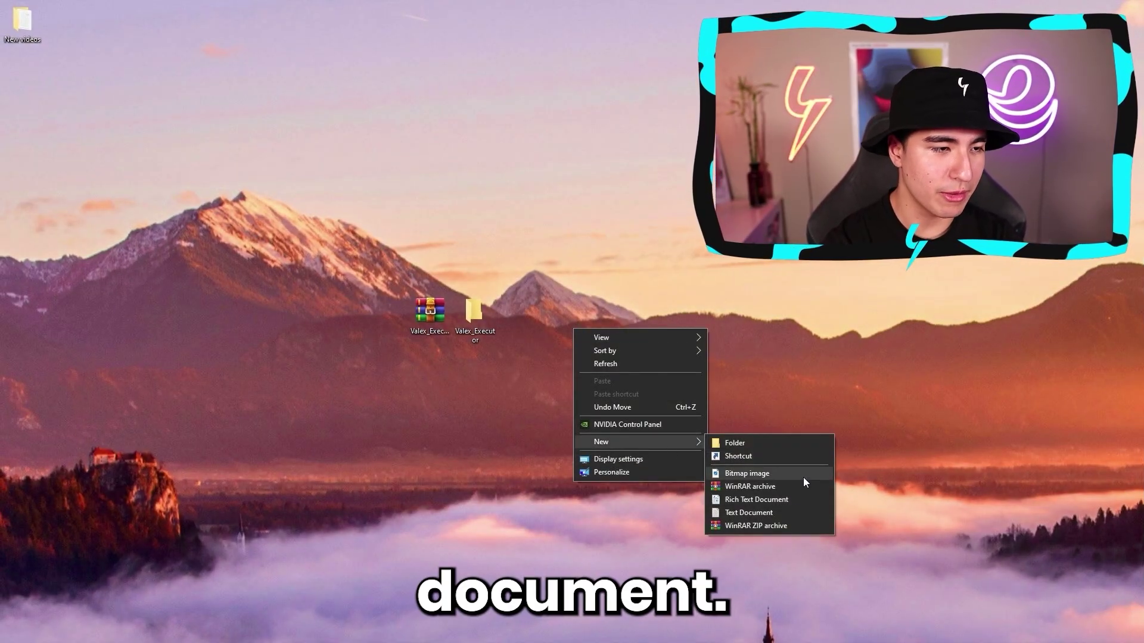
{"action": "left_click", "coordinate": [749, 513]}
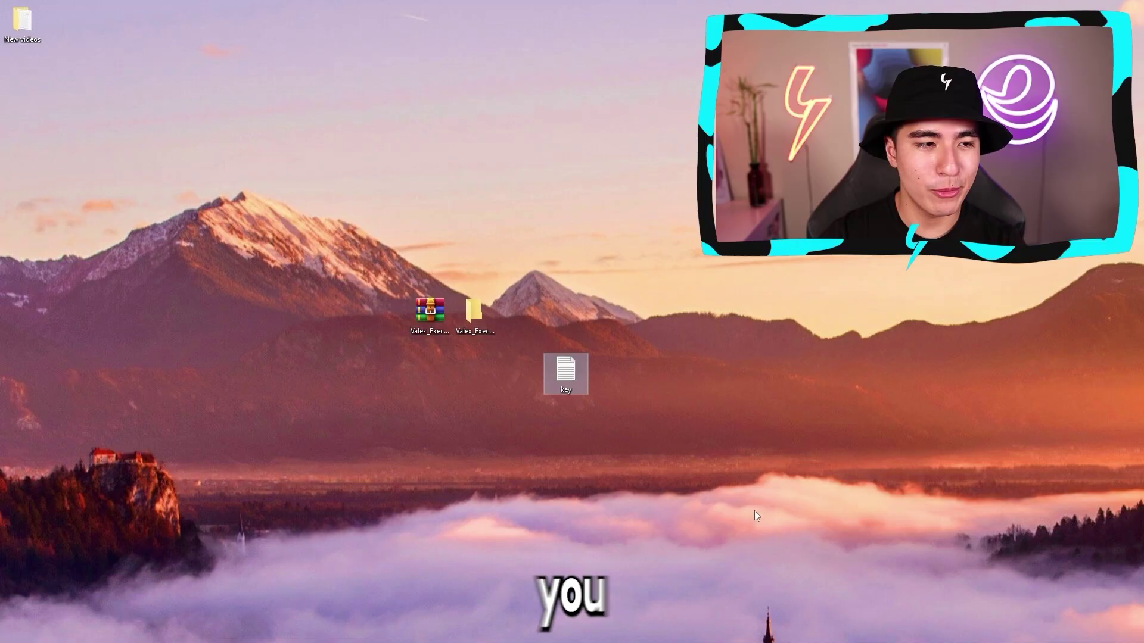
{"action": "double_click", "coordinate": [564, 374]}
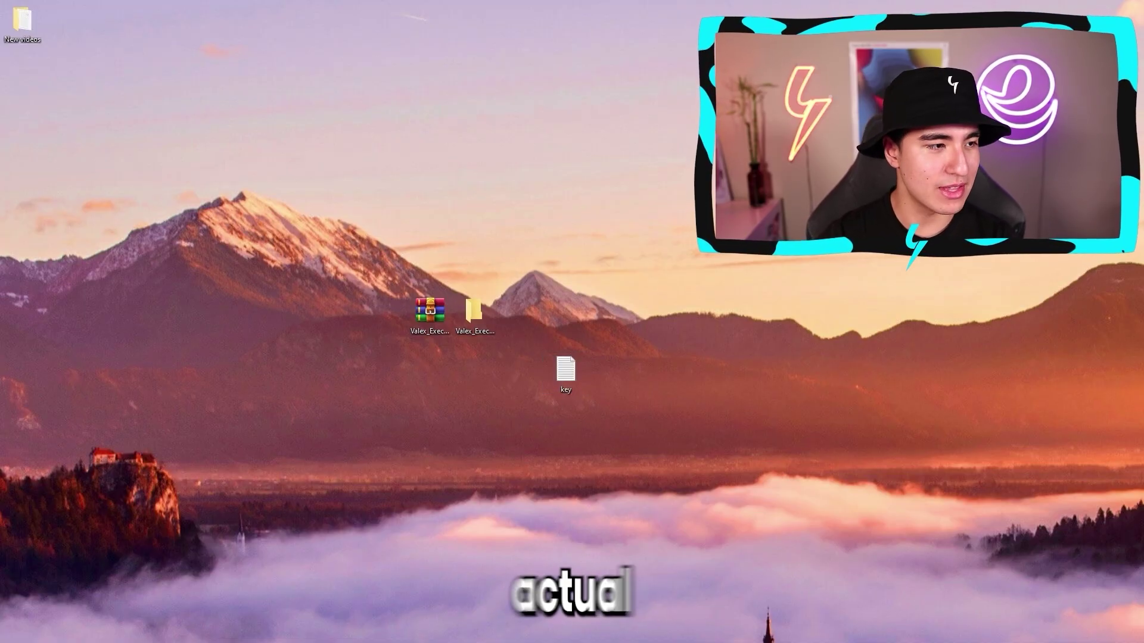
{"action": "left_click_drag", "start_coordinate": [360, 272], "coordinate": [118, 246]}
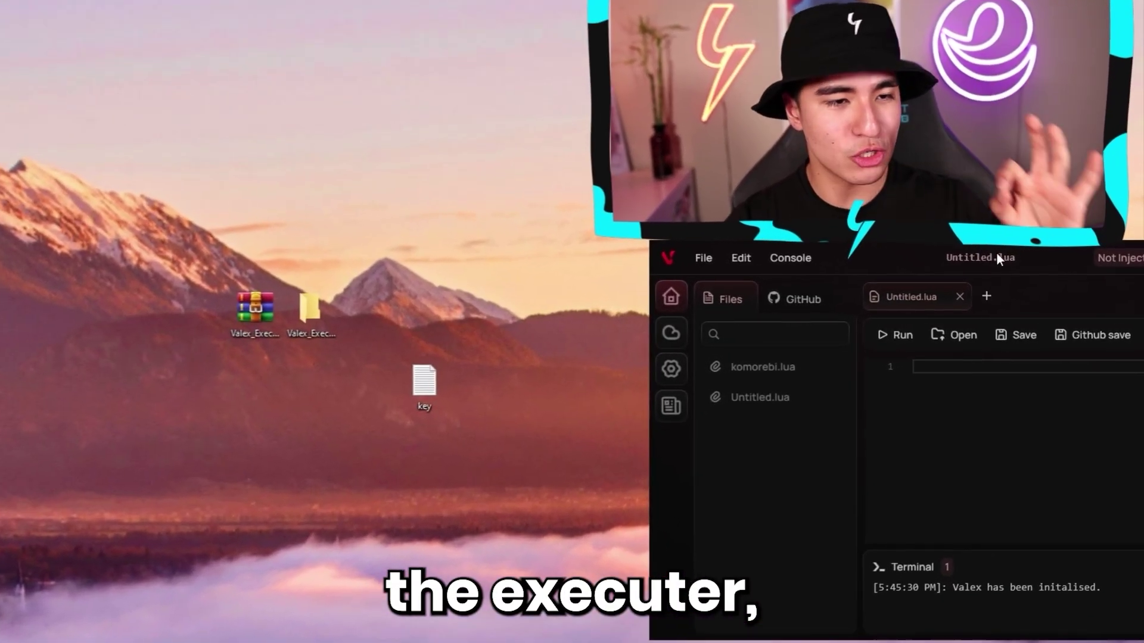
Move the Valex window to the middle of the desktop.
{"action": "left_click_drag", "start_coordinate": [1025, 267], "coordinate": [737, 363]}
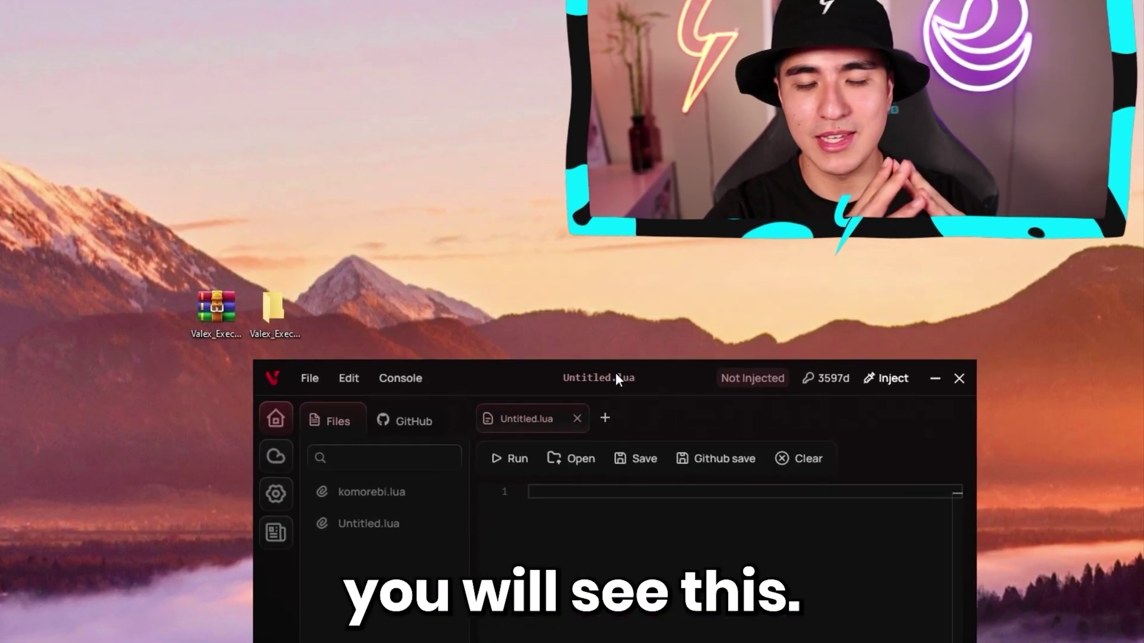
Inject Valex into the running Grow a Garden game and load the H4xScripts loader2.lua script through the editor.
{"action": "left_click_drag", "start_coordinate": [616, 373], "coordinate": [30, 327]}
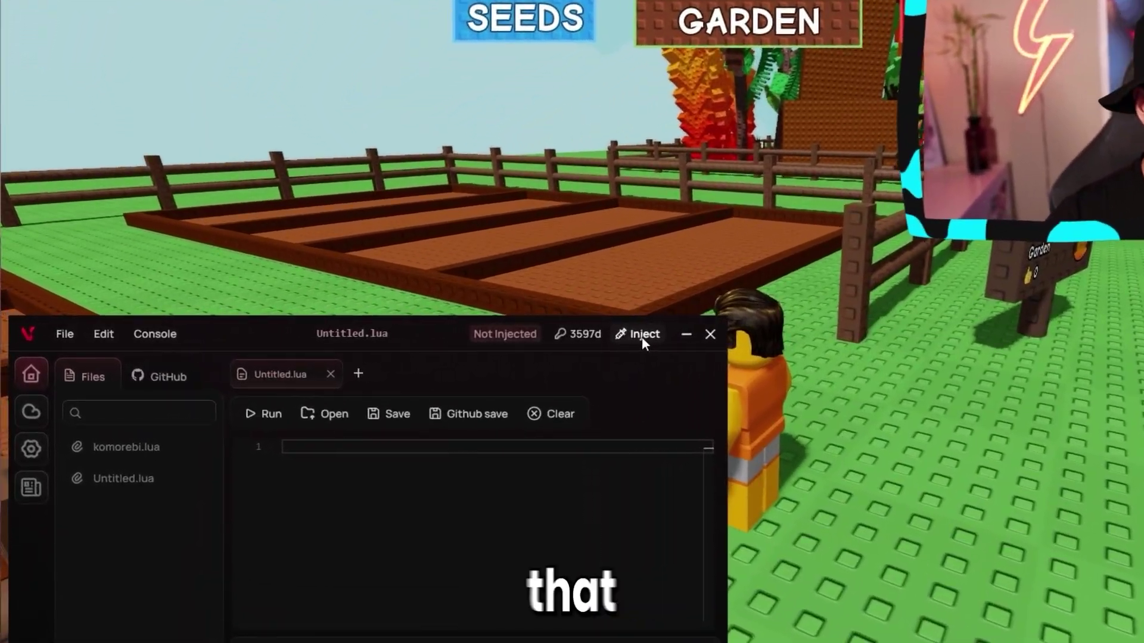
{"action": "left_click", "coordinate": [646, 337]}
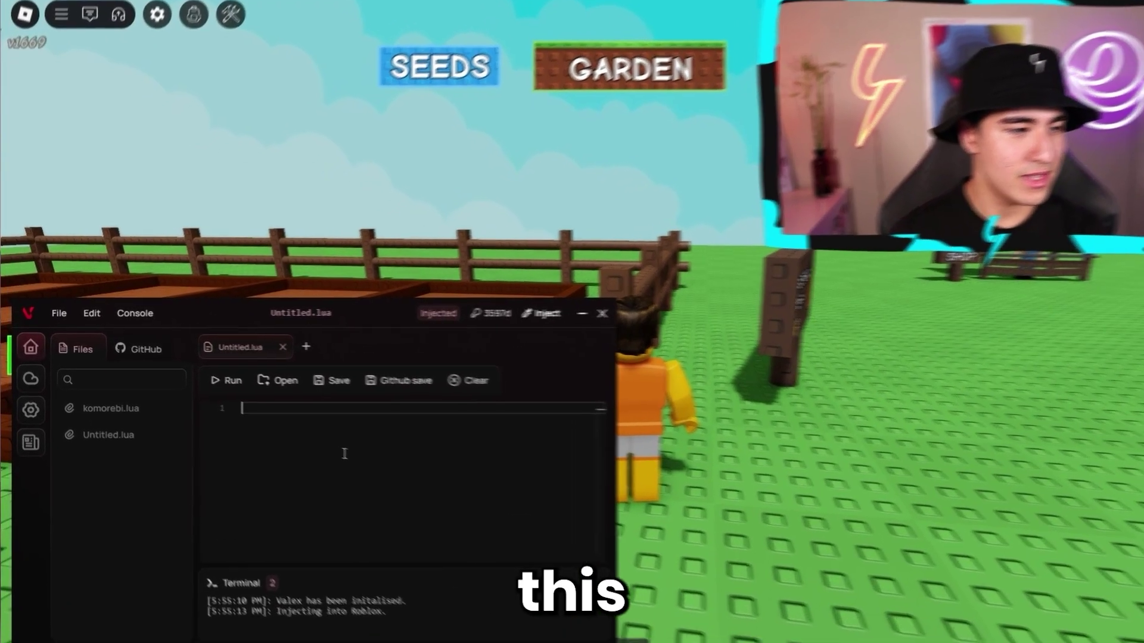
{"action": "key", "text": "ctrl+v"}
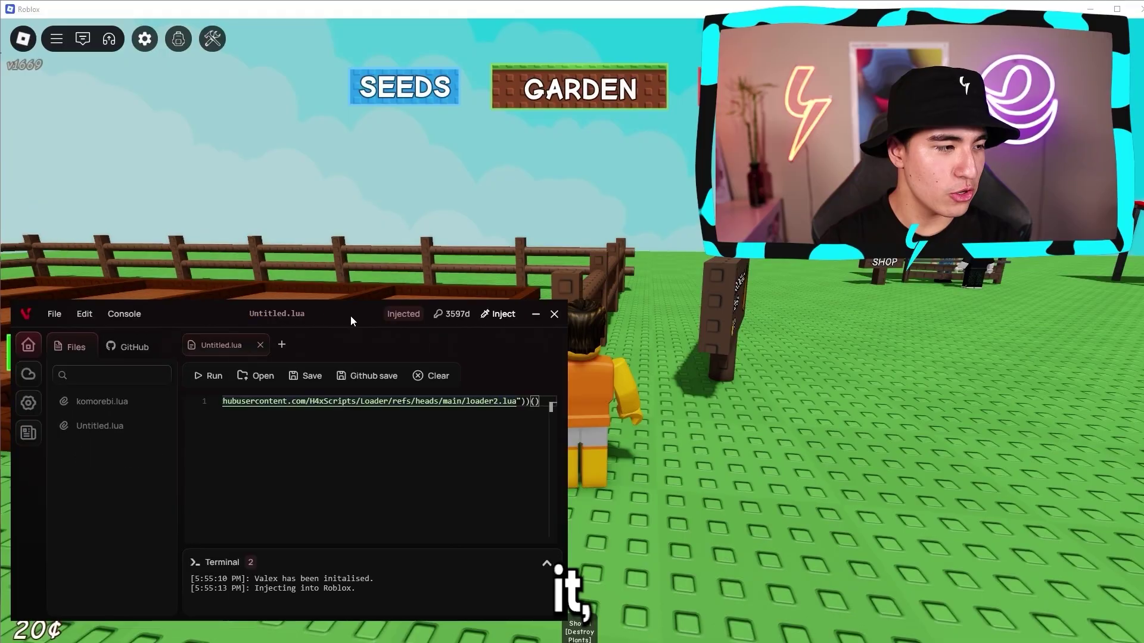
{"action": "left_click_drag", "start_coordinate": [351, 316], "coordinate": [338, 505]}
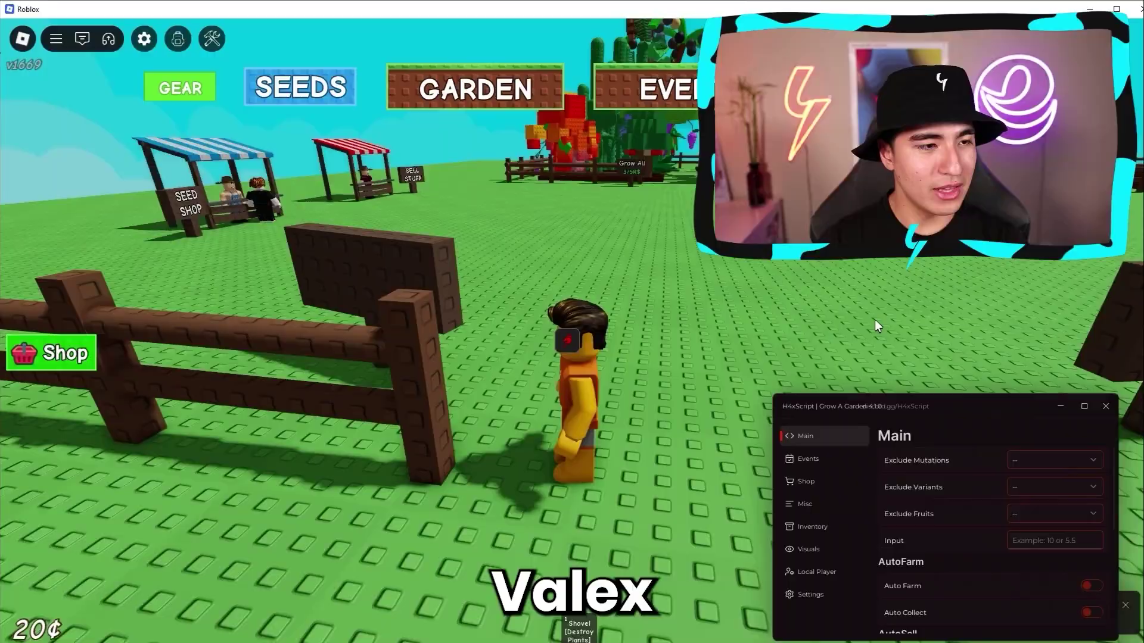
Walk the character across the grass to the empty garden plots.
{"action": "key", "text": "w"}
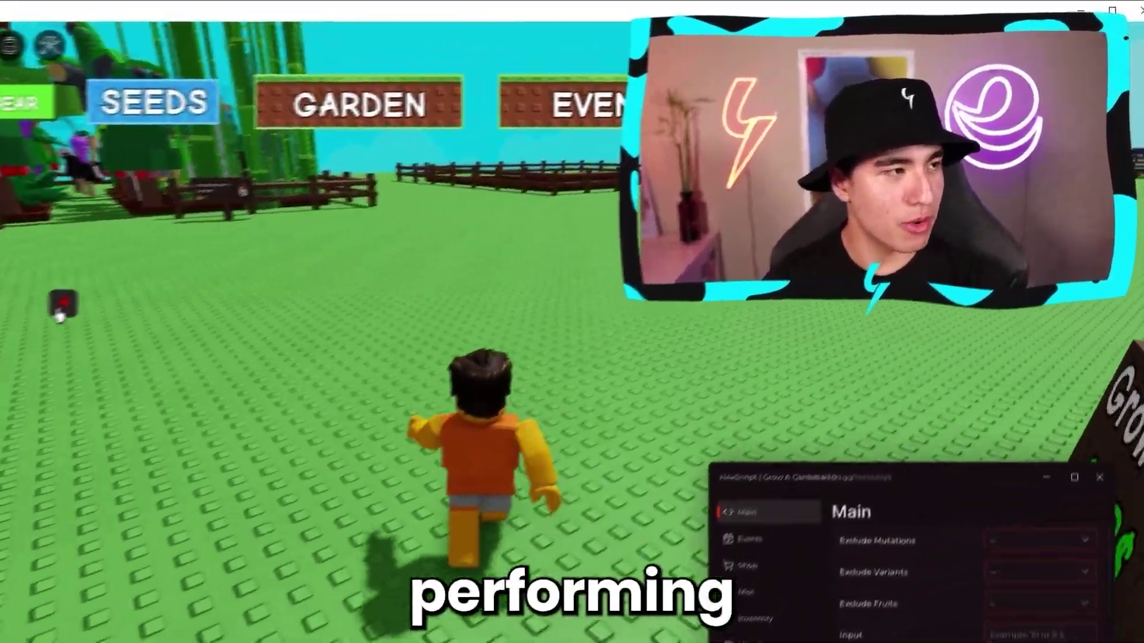
{"action": "key", "text": "w"}
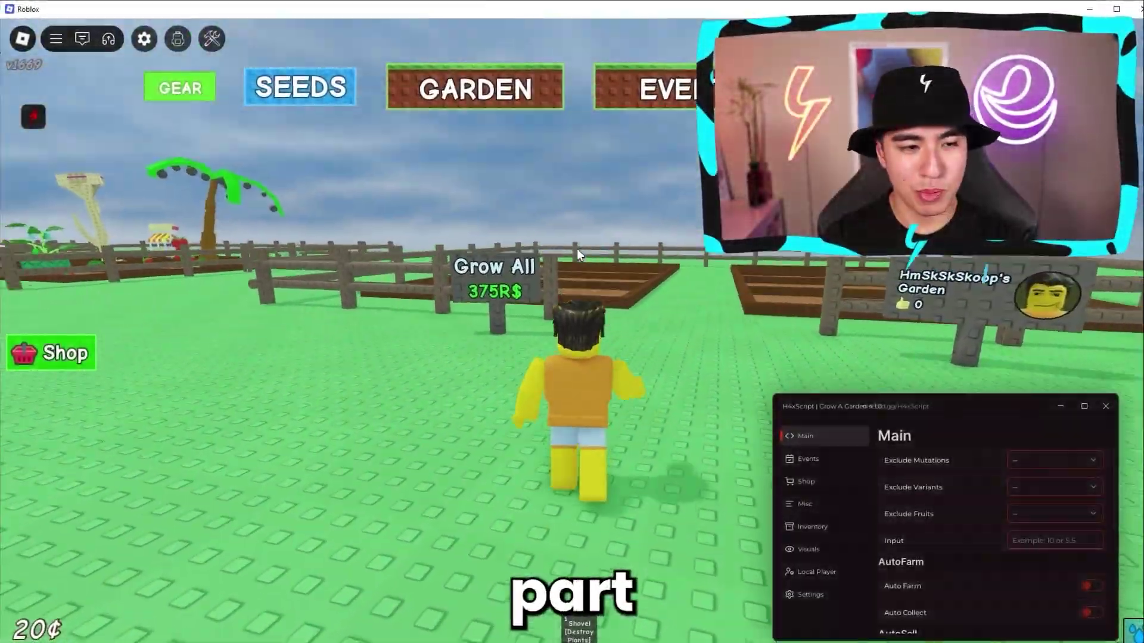
{"action": "key", "text": "a"}
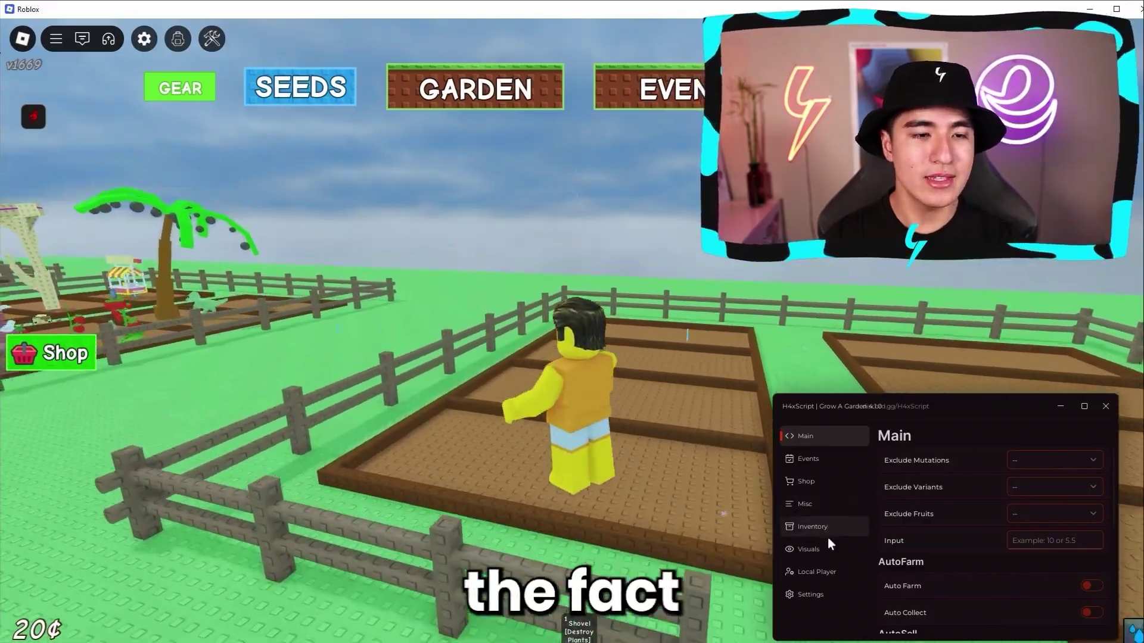
In the H4xScript Shop section, select Carrot, Strawberry, Blueberry, Tomato and Cauliflower seeds and enable Buy Seeds.
{"action": "left_click", "coordinate": [812, 527]}
{"action": "left_click", "coordinate": [810, 548]}
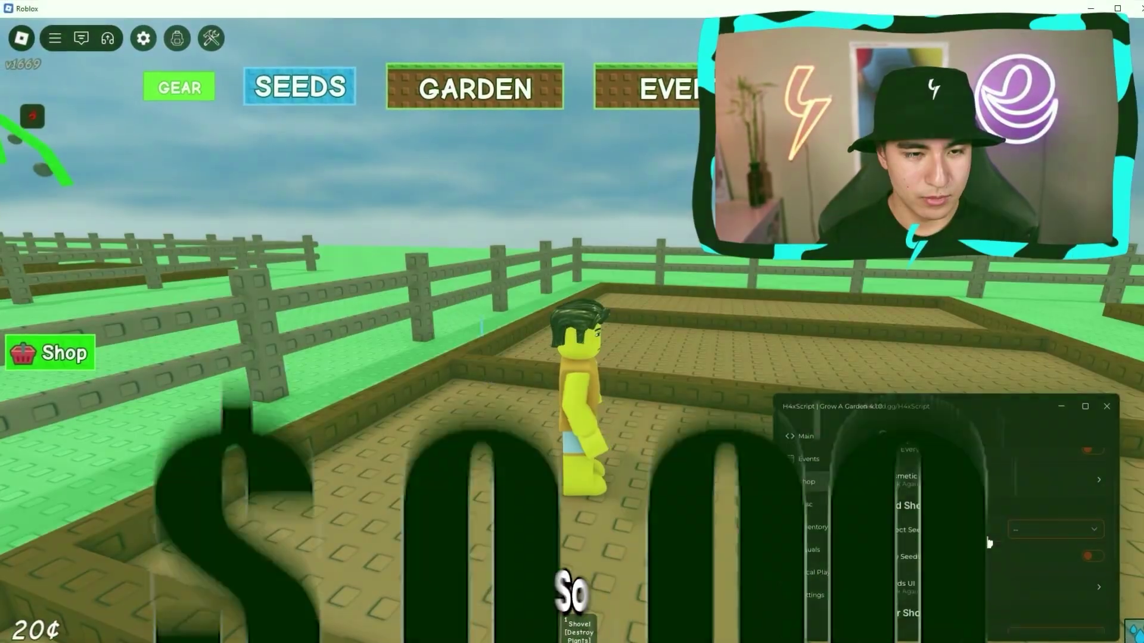
{"action": "left_click", "coordinate": [1050, 530]}
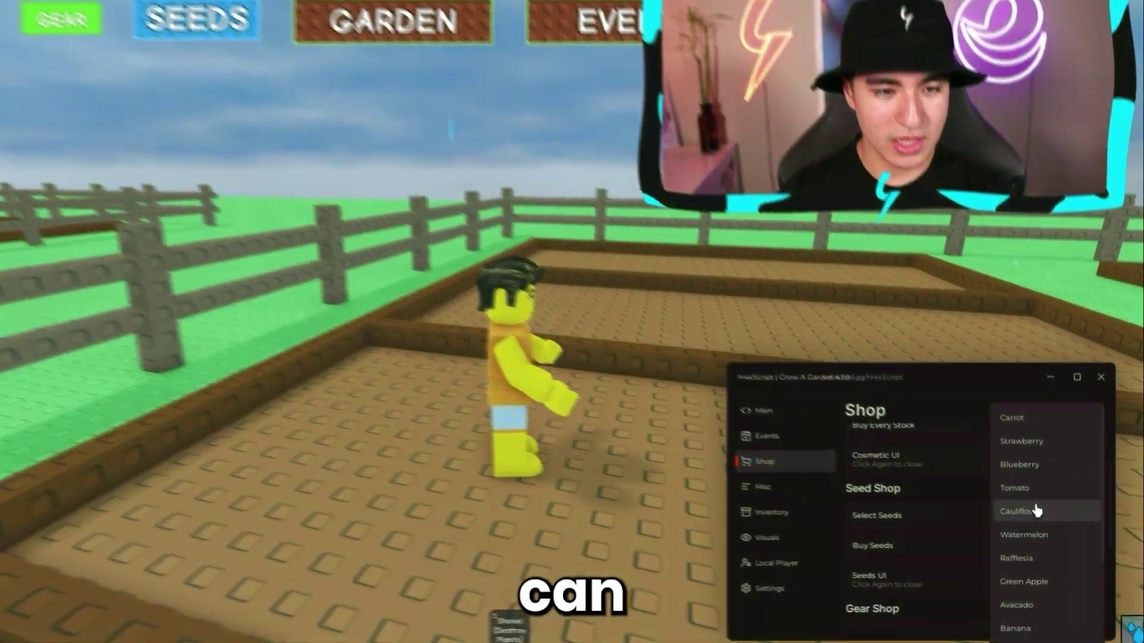
{"action": "left_click", "coordinate": [1044, 443]}
{"action": "left_click", "coordinate": [1044, 464]}
{"action": "left_click", "coordinate": [1044, 486]}
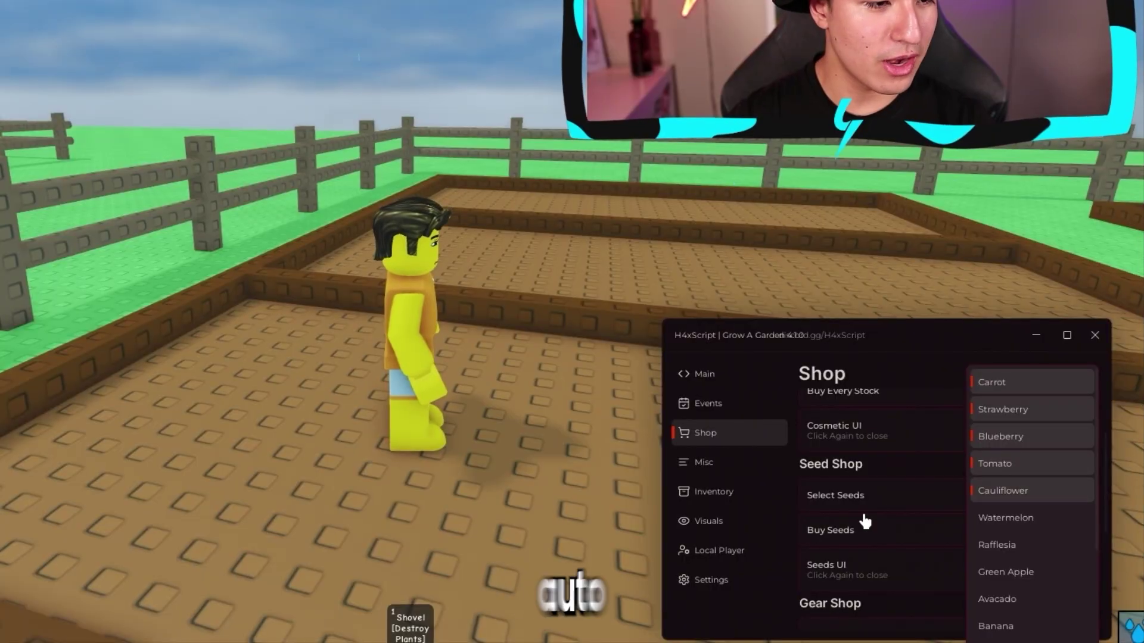
{"action": "left_click", "coordinate": [1076, 530]}
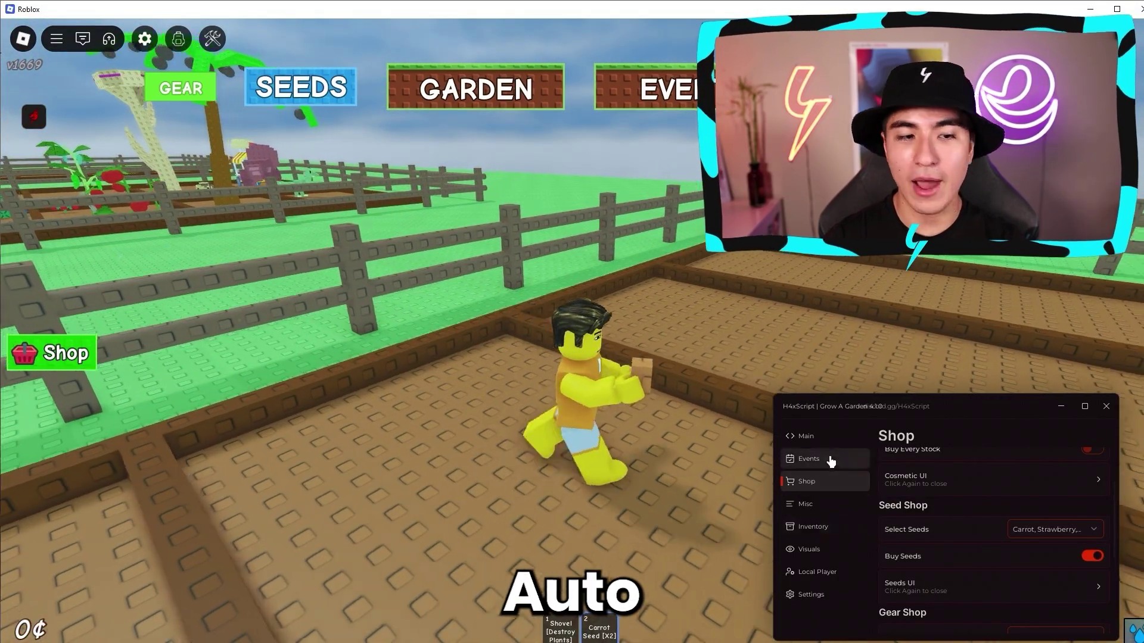
In the H4xScript Misc section, choose Carrot as the seed to plant and enable Auto Plant.
{"action": "left_click", "coordinate": [828, 460]}
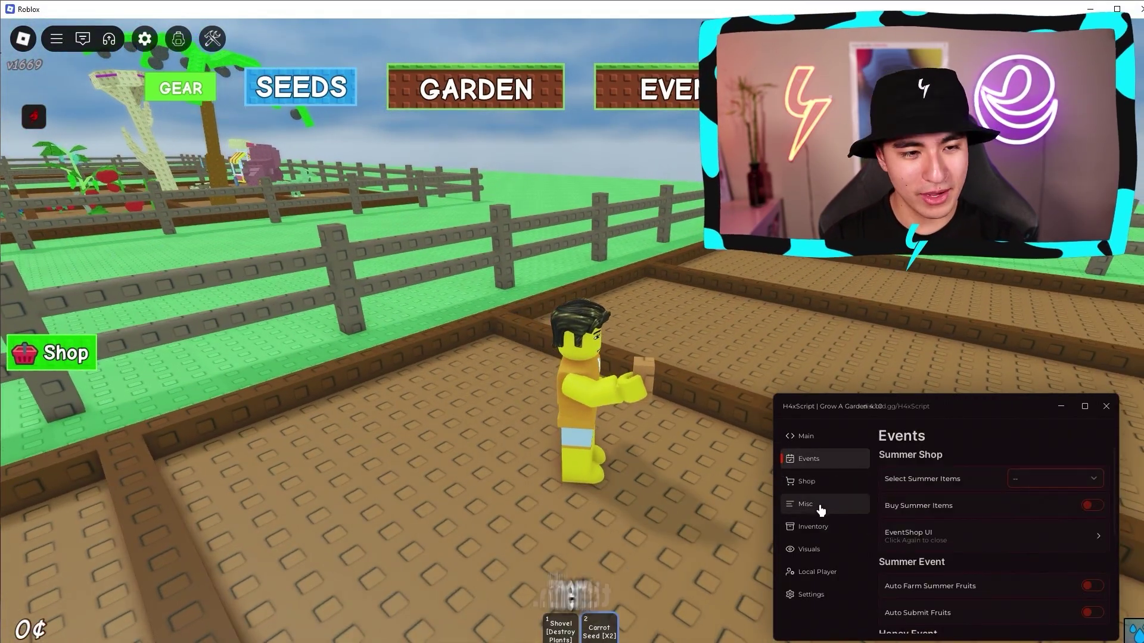
{"action": "left_click", "coordinate": [821, 507]}
{"action": "left_click", "coordinate": [1037, 480]}
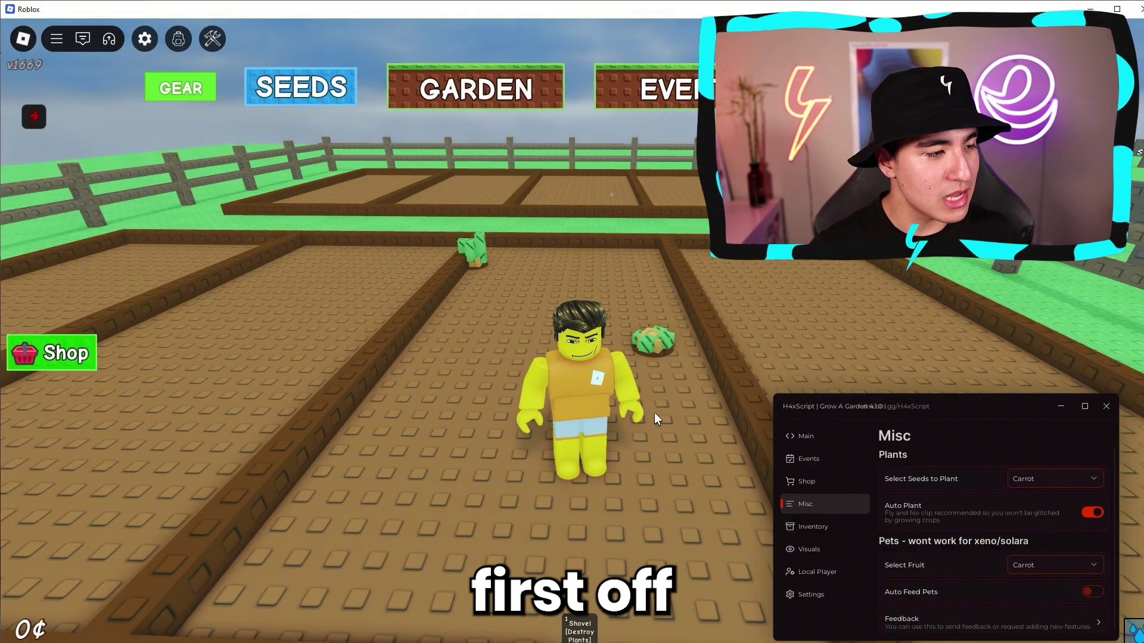
Switch back to Valex and search its cloud script library for "grow a garden".
{"action": "key", "text": "alt+Tab"}
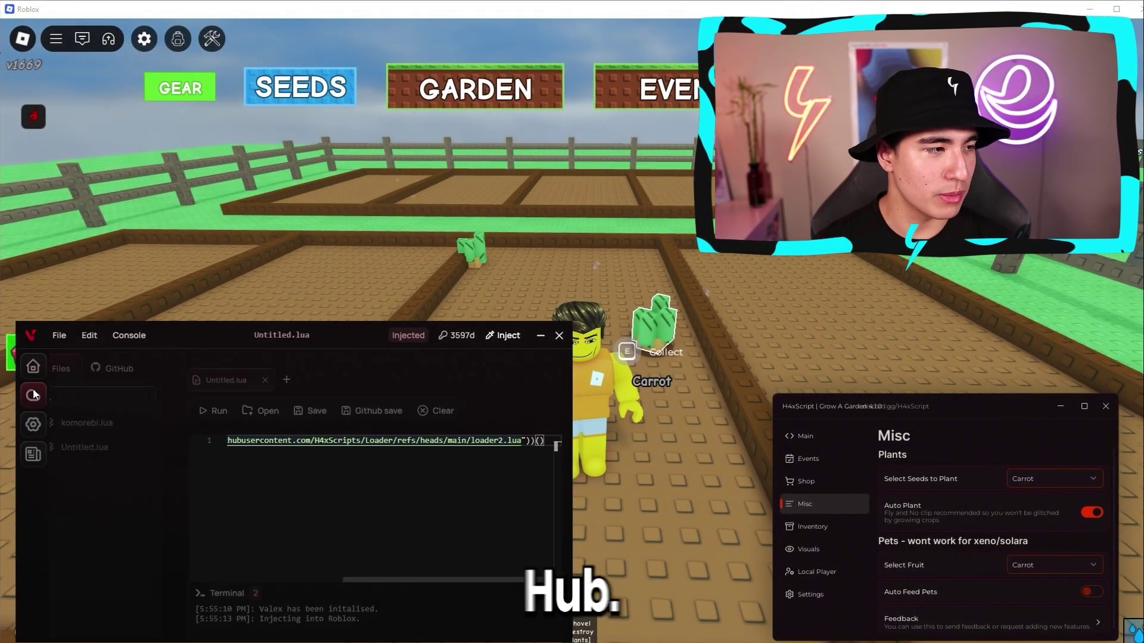
{"action": "left_click", "coordinate": [34, 395]}
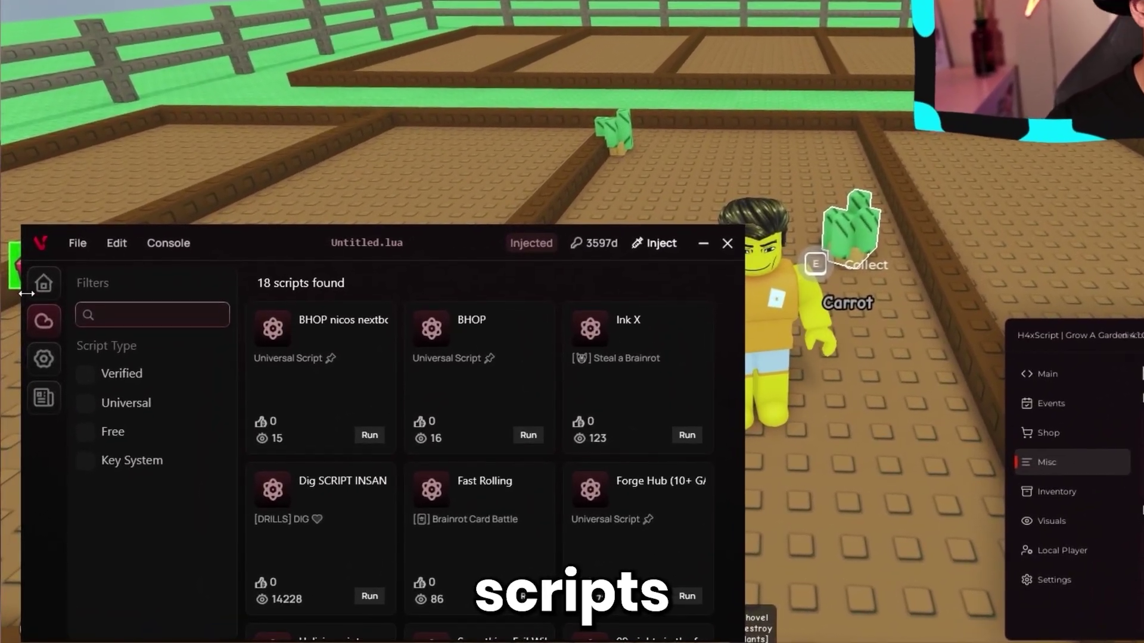
{"action": "left_click", "coordinate": [42, 285]}
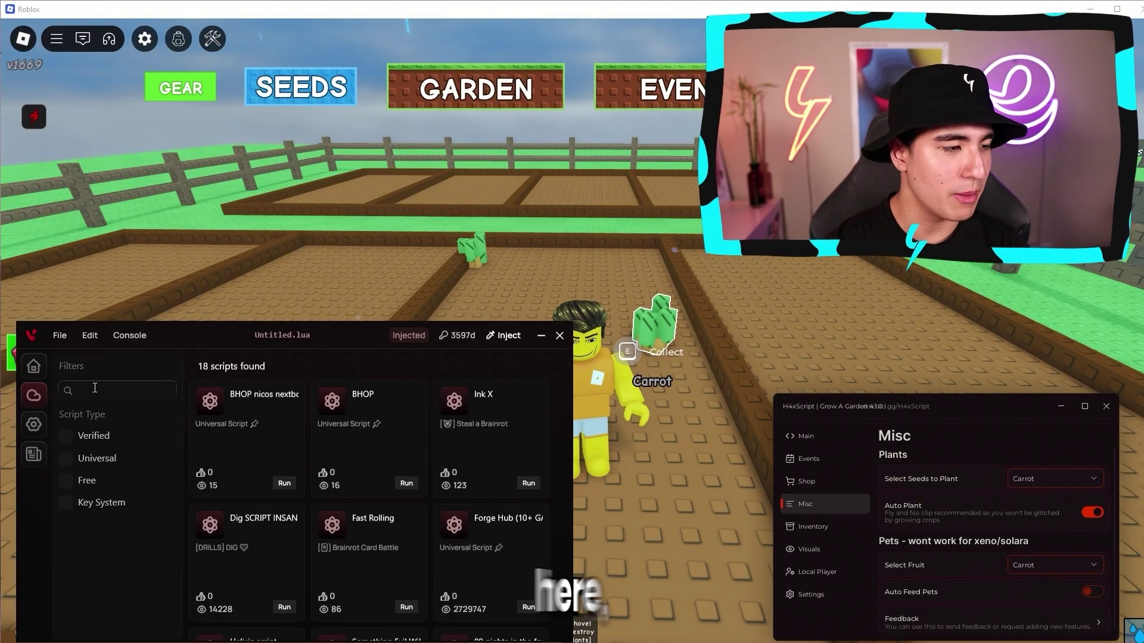
{"action": "left_click", "coordinate": [133, 389]}
{"action": "type", "text": "grow a garden"}
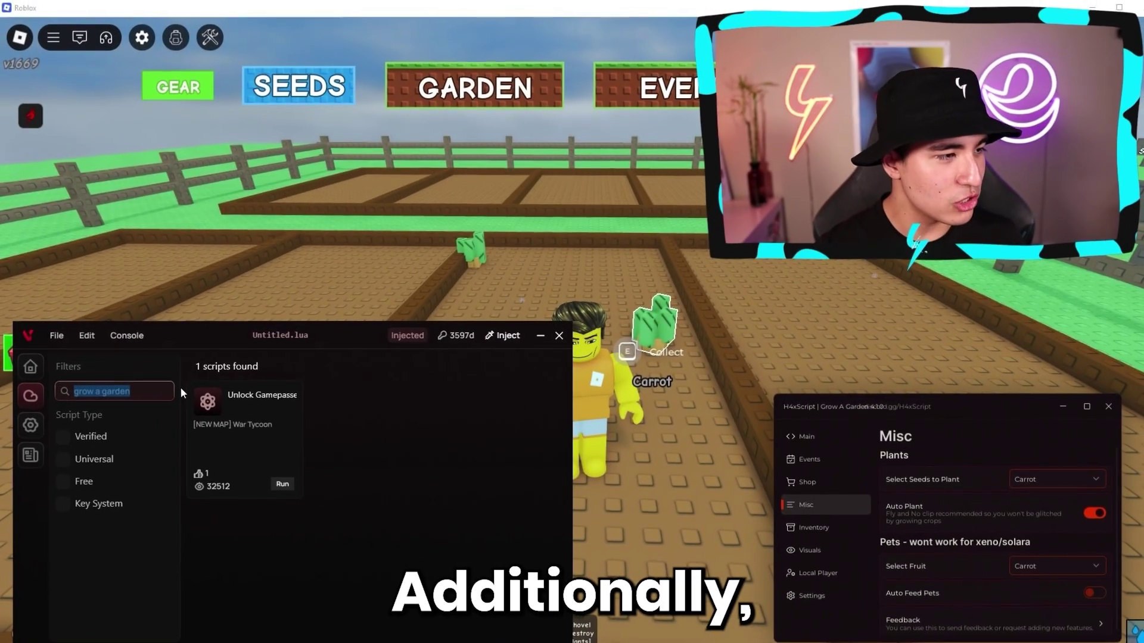
Enable Top Most in Valex's interface settings and test it by repositioning the window and moving the character in the game.
{"action": "left_click", "coordinate": [43, 283]}
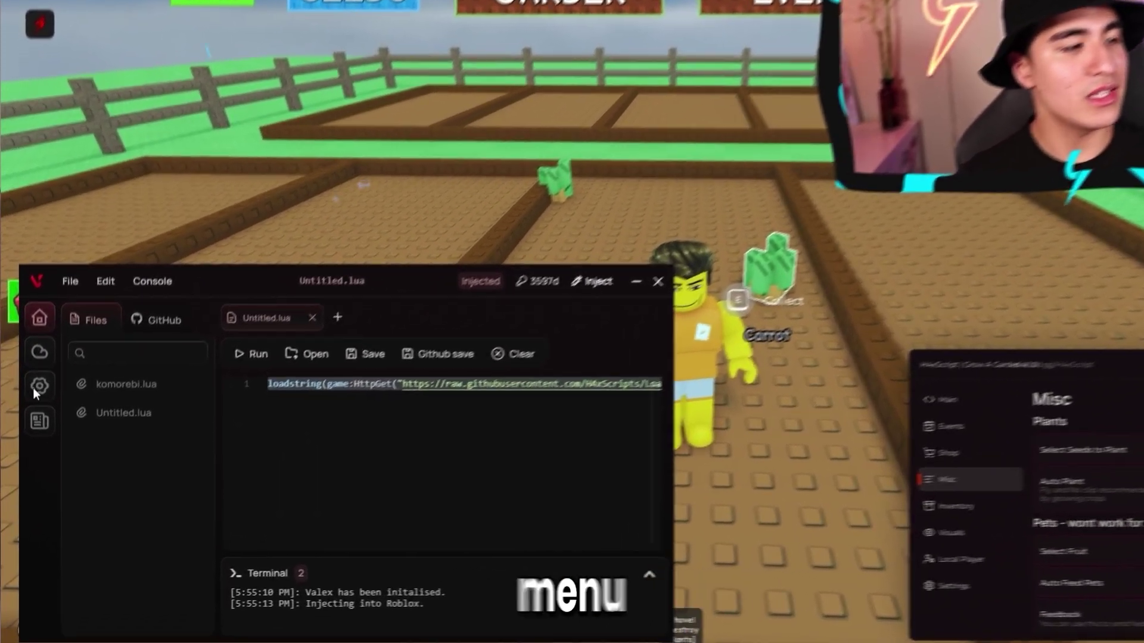
{"action": "left_click", "coordinate": [33, 424]}
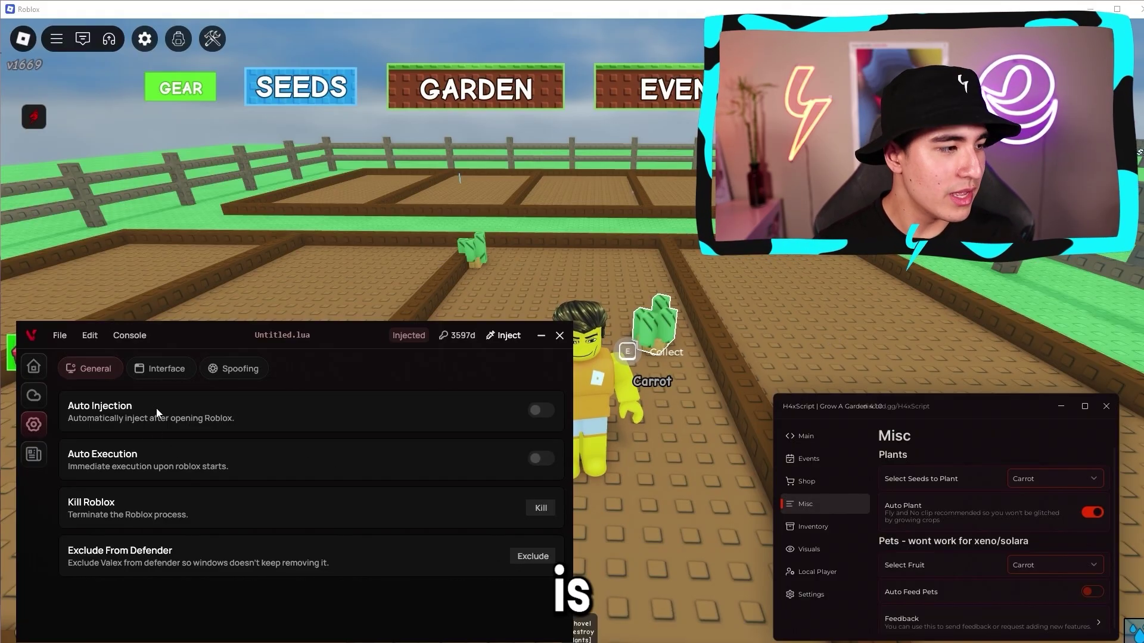
{"action": "left_click", "coordinate": [160, 368]}
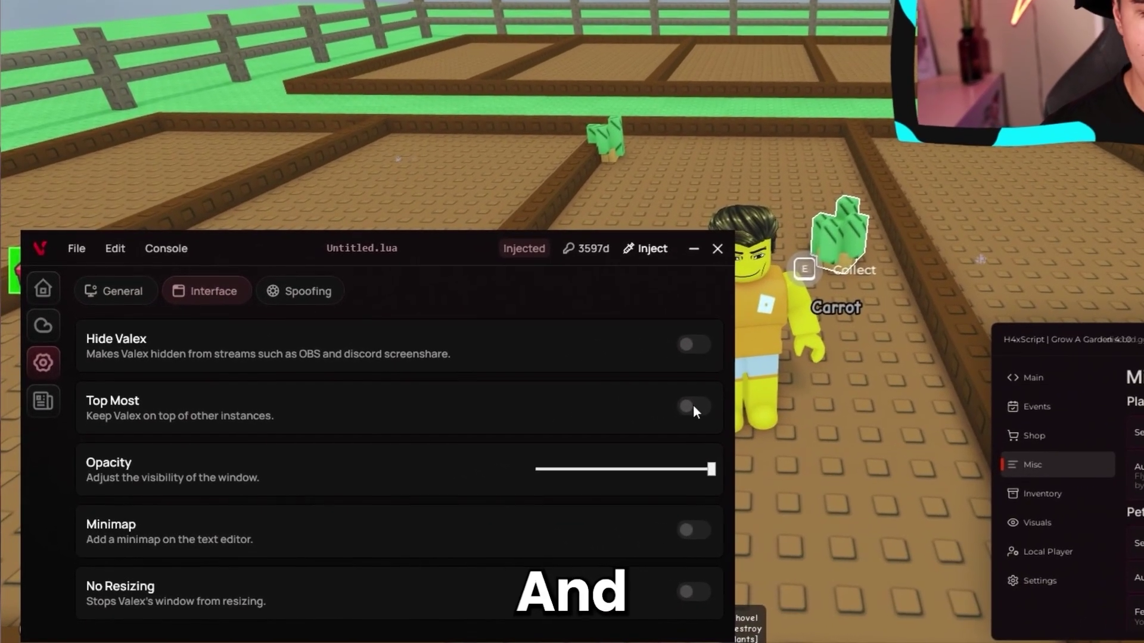
{"action": "left_click", "coordinate": [542, 458]}
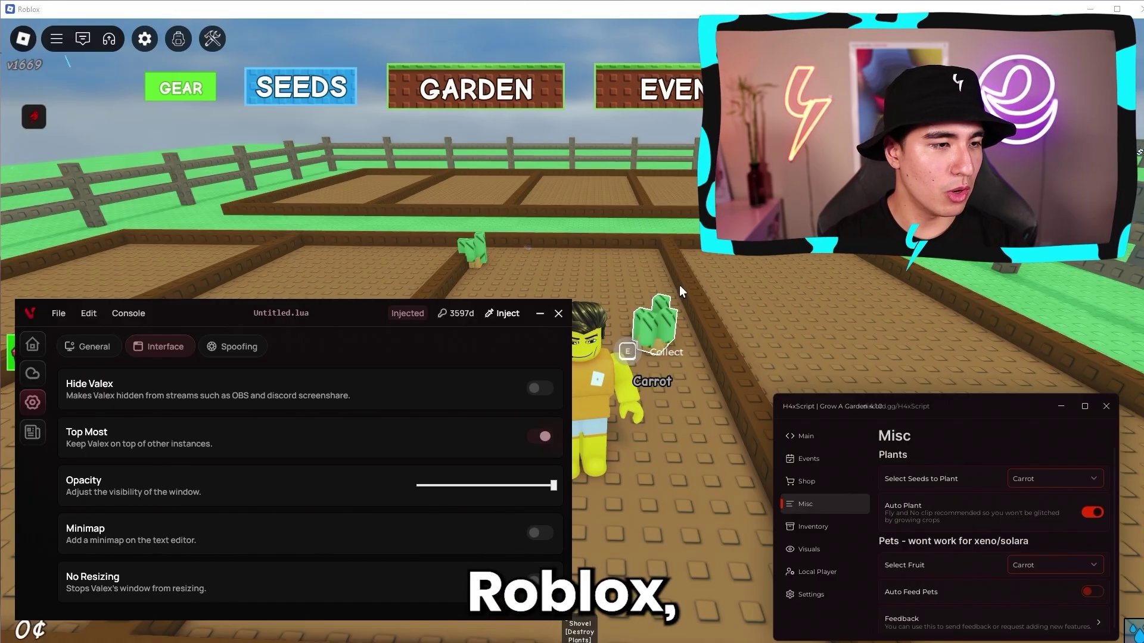
{"action": "left_click_drag", "start_coordinate": [342, 310], "coordinate": [330, 366]}
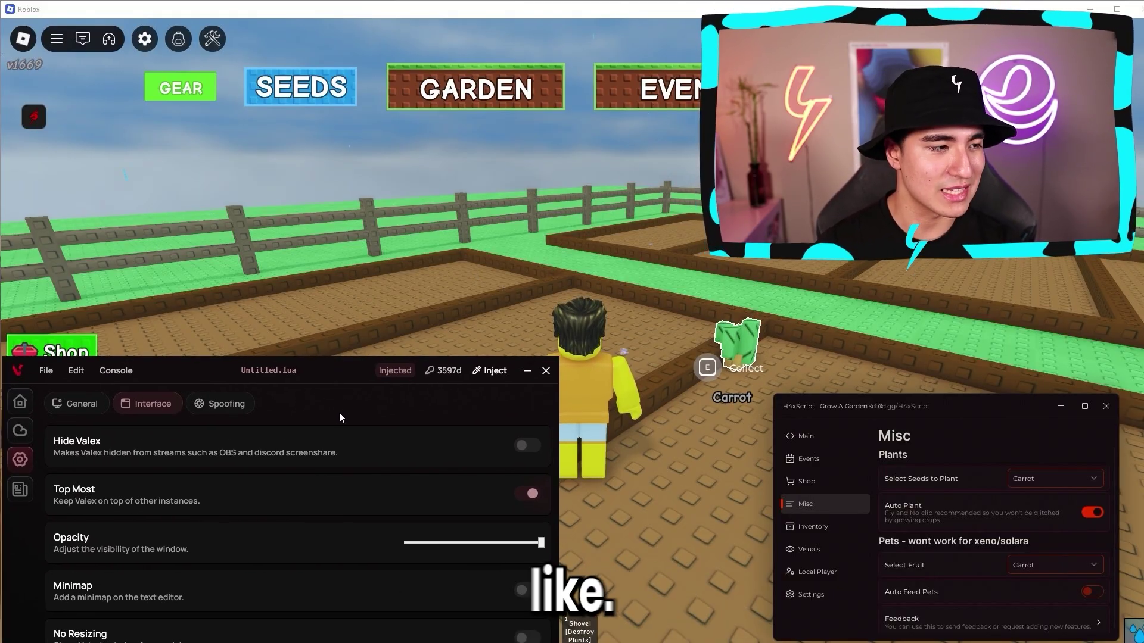
{"action": "right_click", "coordinate": [682, 332]}
{"action": "key", "text": "w"}
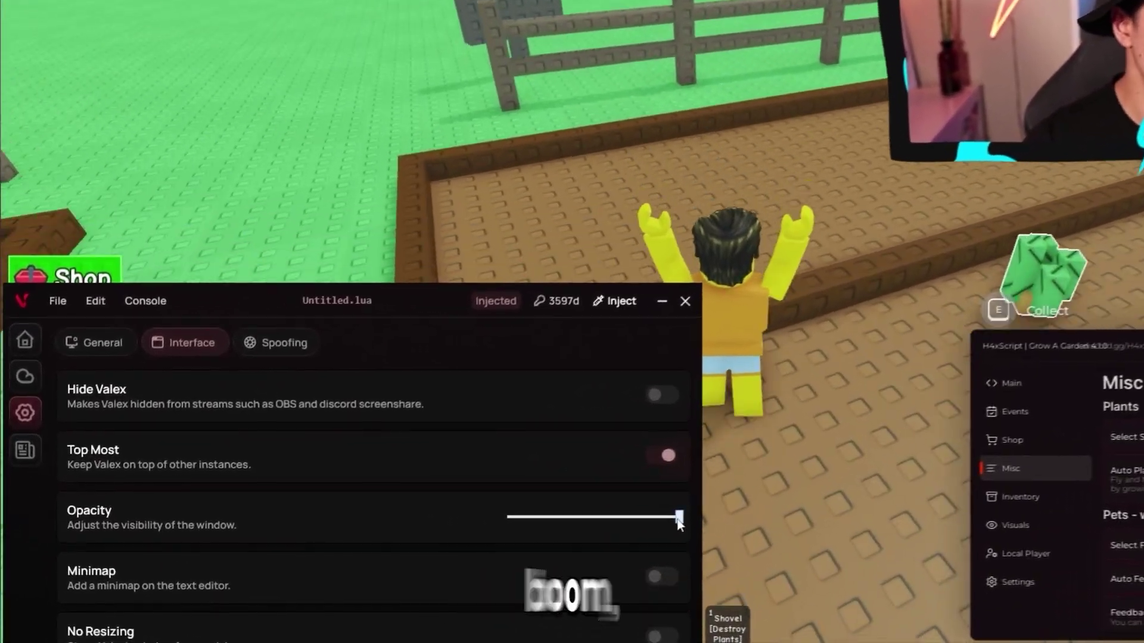
Try a lower window opacity, restore it to full, and enable the text editor's Minimap.
{"action": "left_click_drag", "start_coordinate": [541, 542], "coordinate": [461, 541]}
{"action": "left_click_drag", "start_coordinate": [597, 512], "coordinate": [701, 514]}
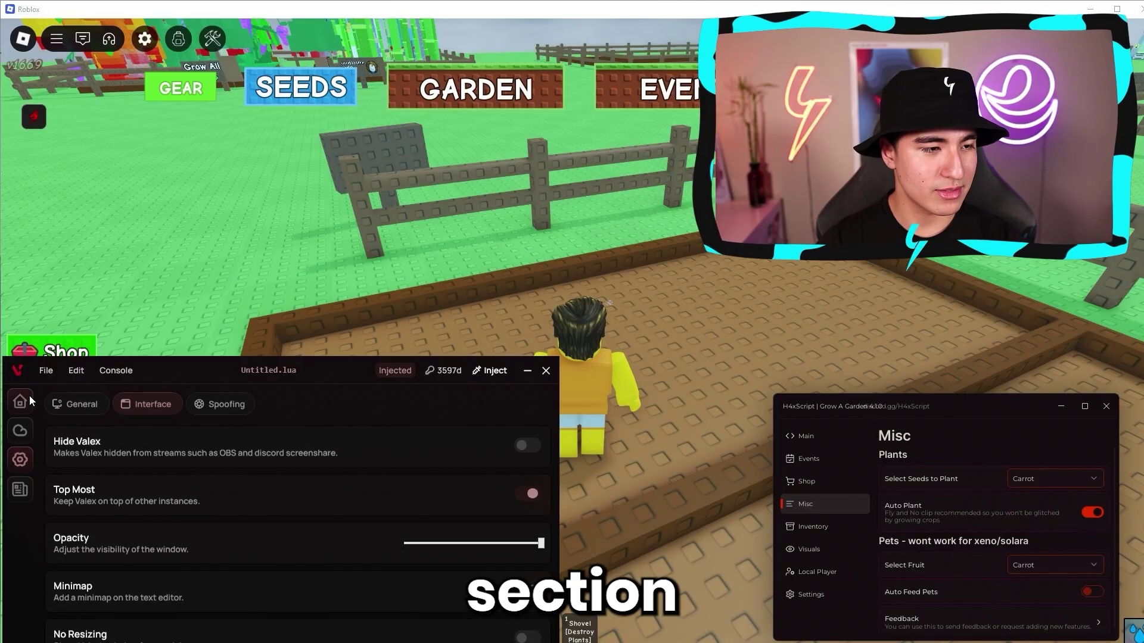
{"action": "left_click", "coordinate": [26, 329]}
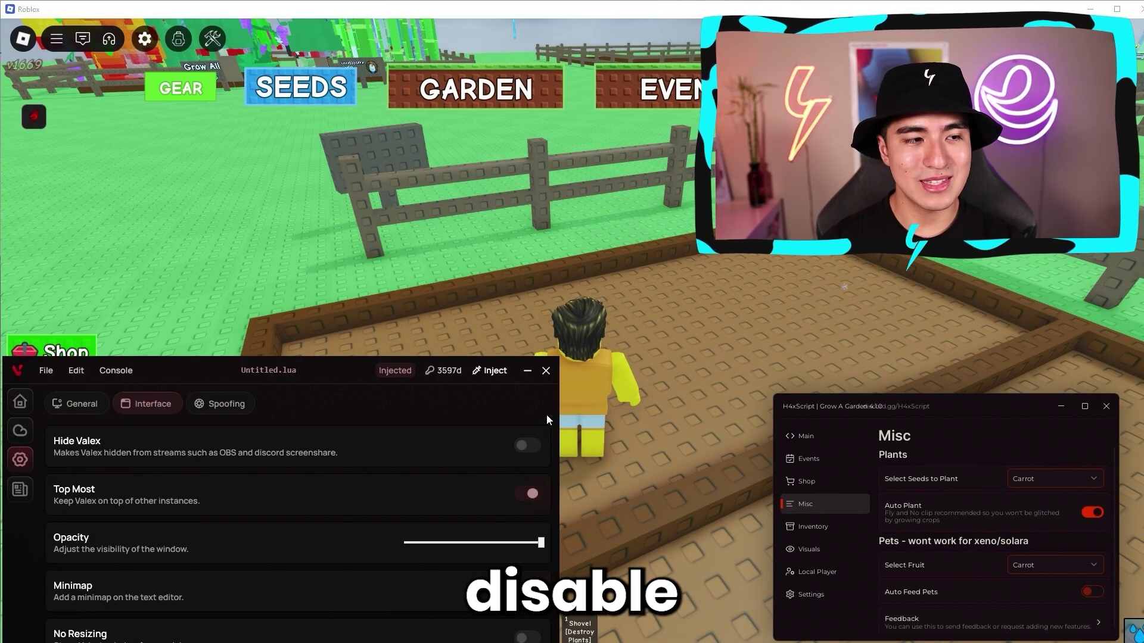
Enlarge the Valex window and add the sample lines "jfoiesjfiosjf" and "jiofes" below the loader script.
{"action": "left_click_drag", "start_coordinate": [556, 356], "coordinate": [1024, 21]}
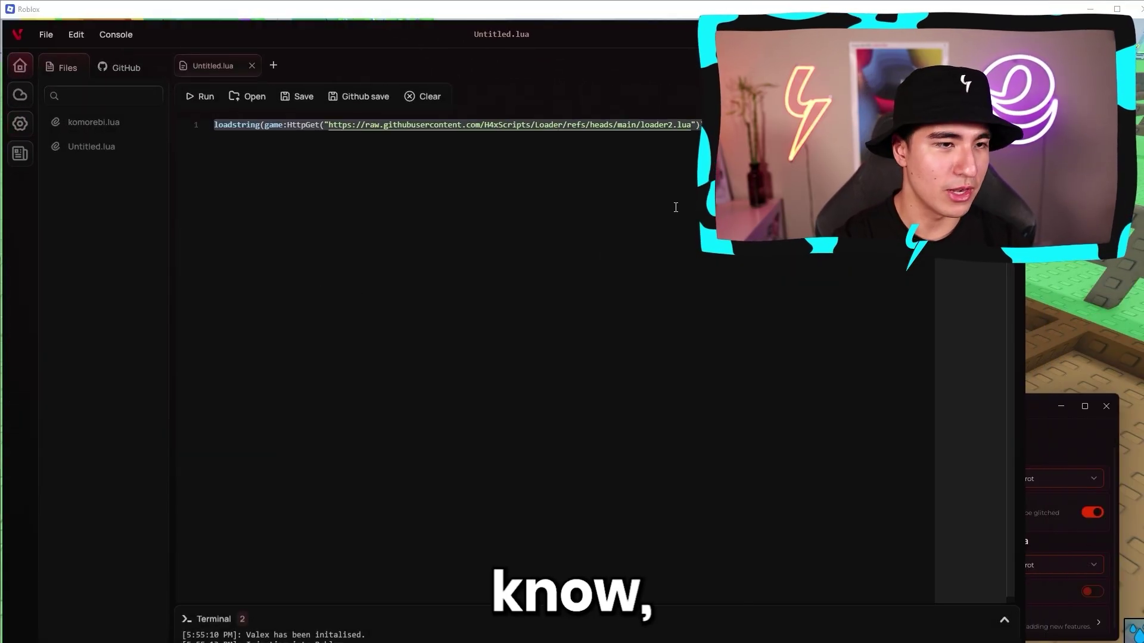
{"action": "key", "text": "Return"}
{"action": "type", "text": "jfoiesjfiosj"}
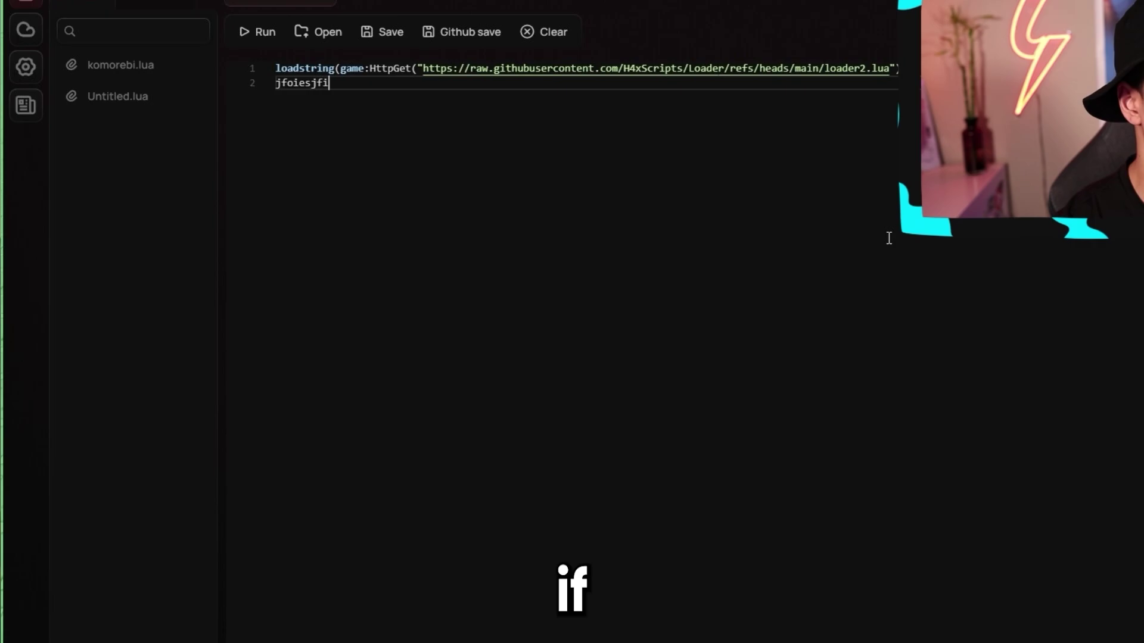
{"action": "type", "text": "f jiofes"}
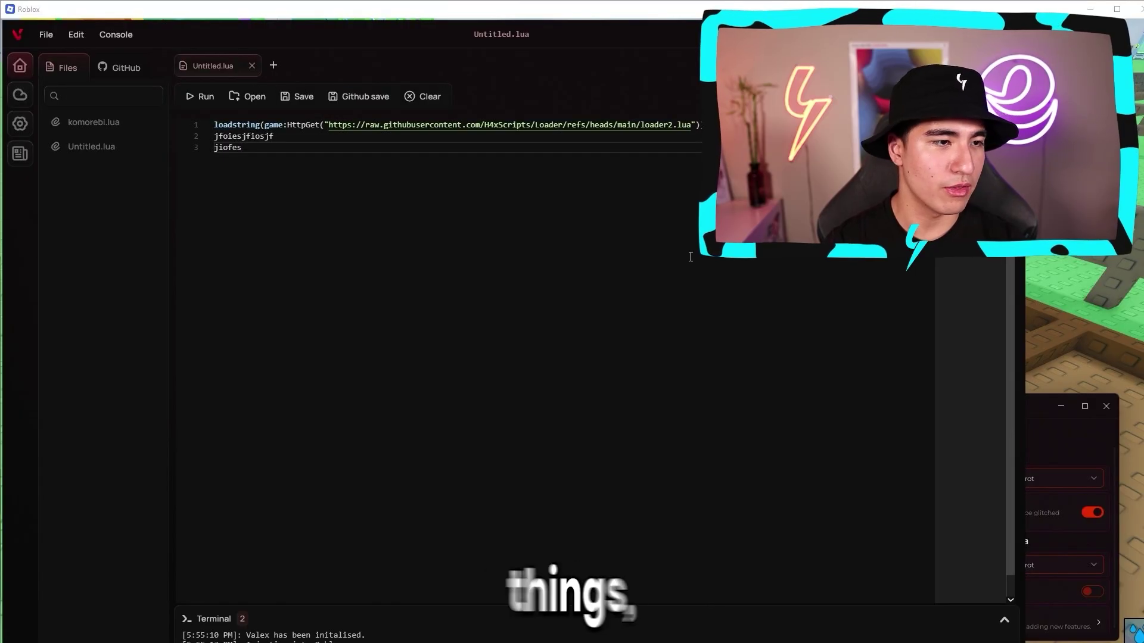
Toggle No Resizing in Valex's interface settings and bring up the Spoofing options.
{"action": "left_click", "coordinate": [20, 125]}
{"action": "left_click", "coordinate": [1001, 301]}
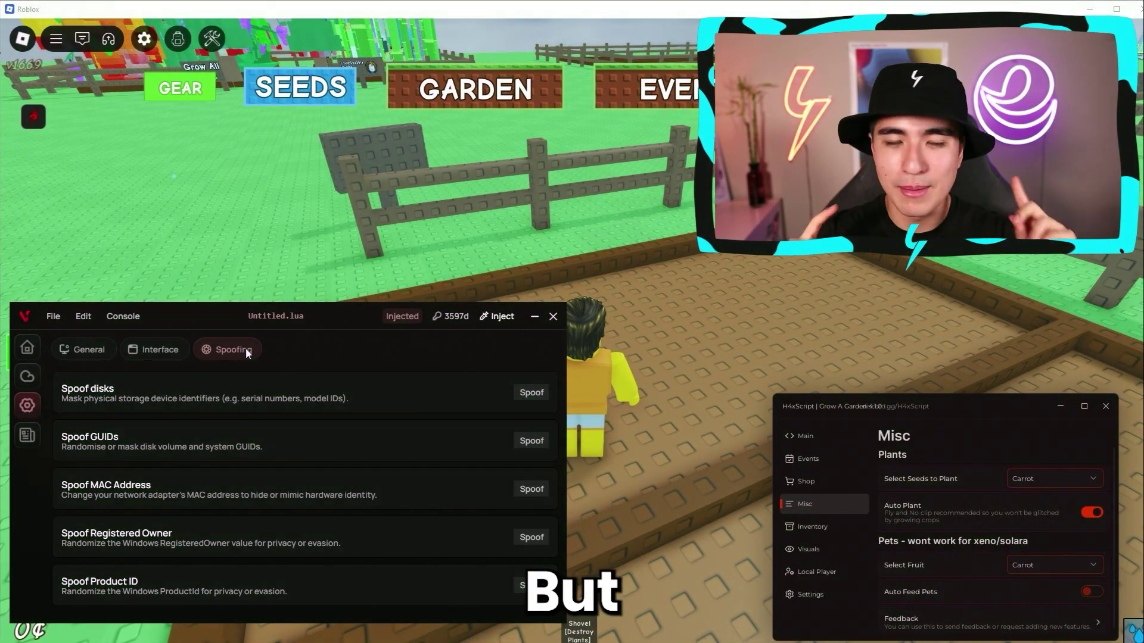
{"action": "left_click_drag", "start_coordinate": [319, 315], "coordinate": [313, 480]}
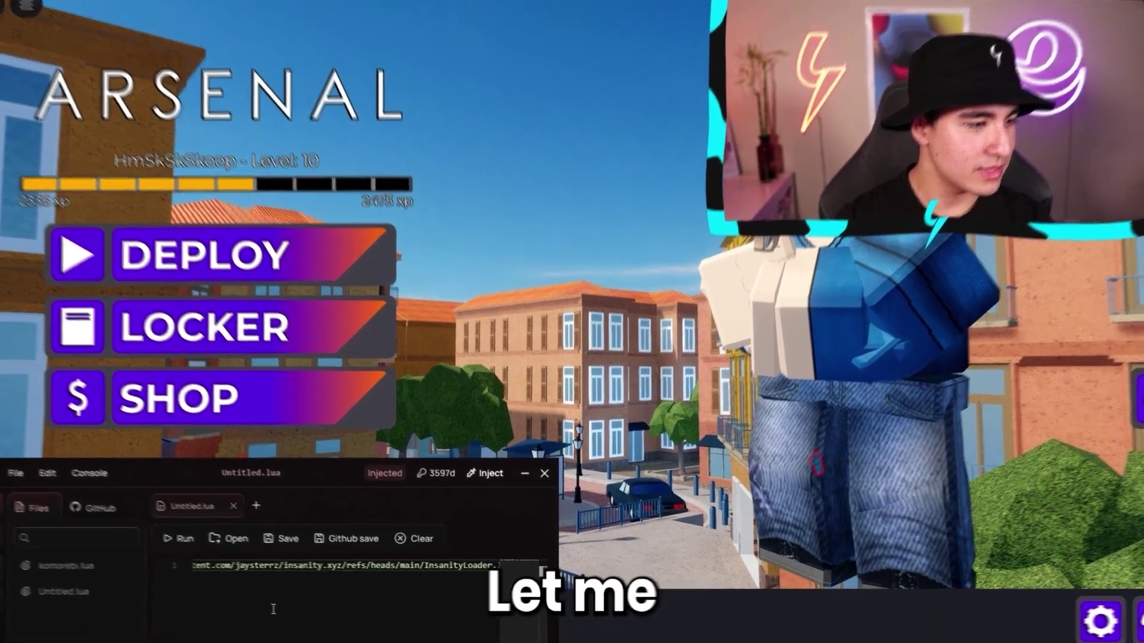
Replace the editor contents with the insanity.xyz InsanityLoader.lua script for Arsenal and move the Valex window over the game menu.
{"action": "left_click", "coordinate": [273, 609]}
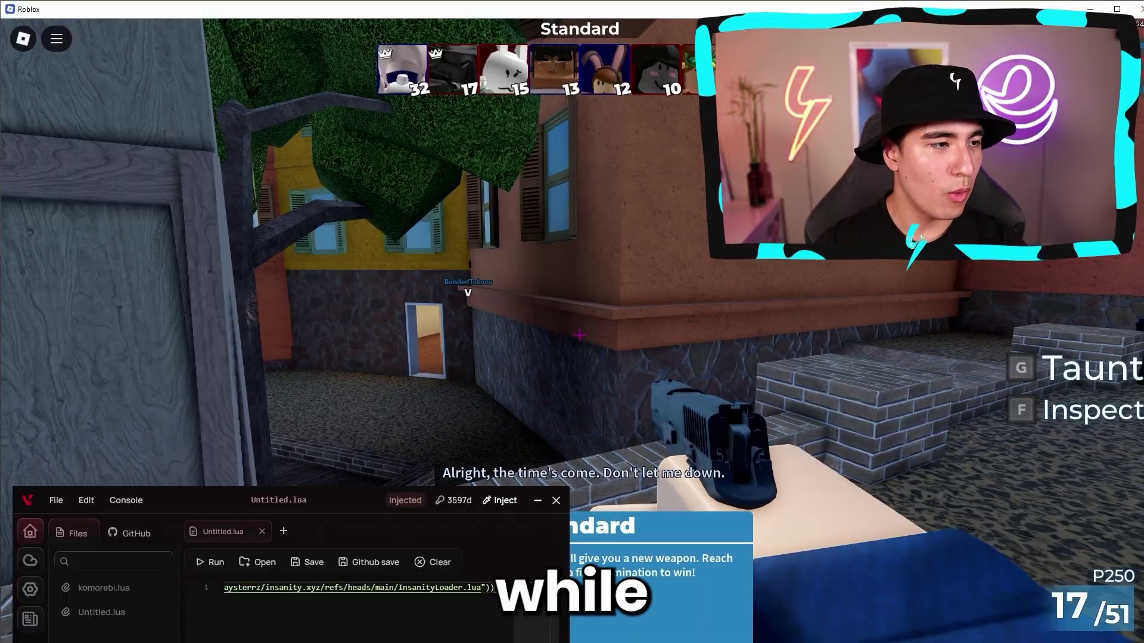
{"action": "key", "text": "Escape"}
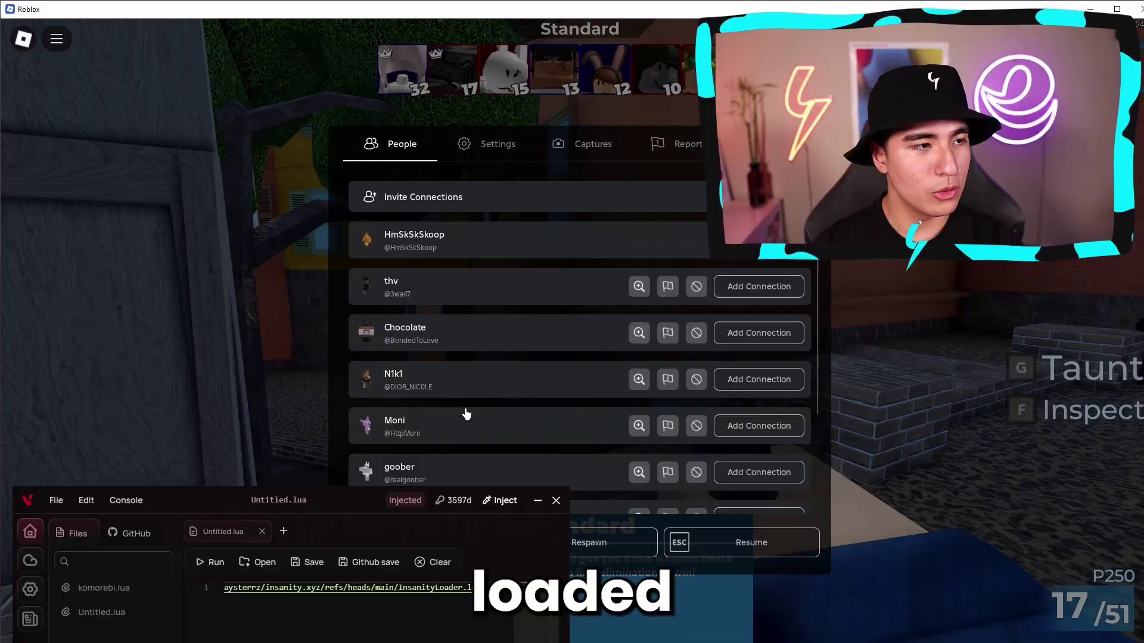
{"action": "left_click_drag", "start_coordinate": [231, 458], "coordinate": [280, 305]}
{"action": "left_click_drag", "start_coordinate": [346, 382], "coordinate": [329, 264]}
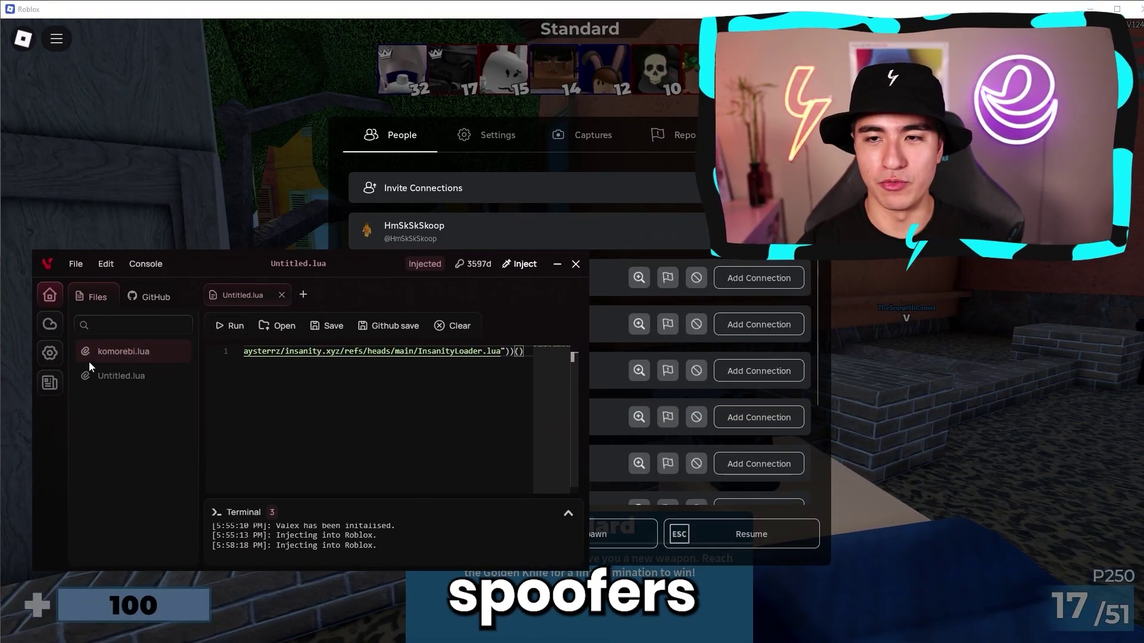
Review Valex's Spoofing options and its General settings for injection, execution and Defender exclusion.
{"action": "left_click", "coordinate": [227, 301]}
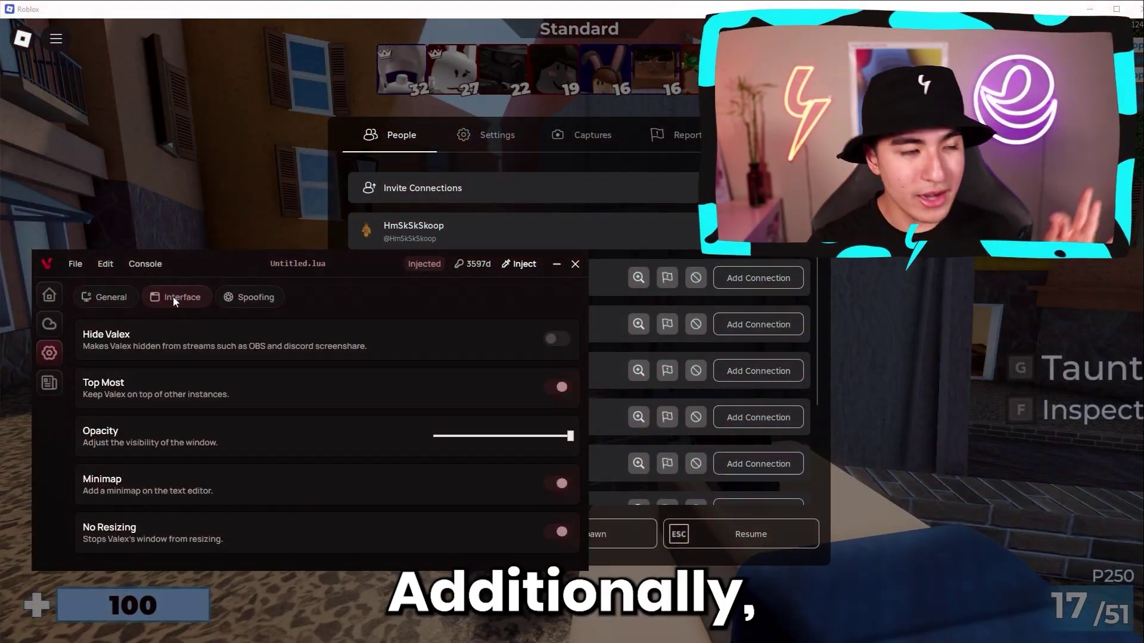
{"action": "left_click", "coordinate": [104, 297]}
{"action": "left_click", "coordinate": [238, 299]}
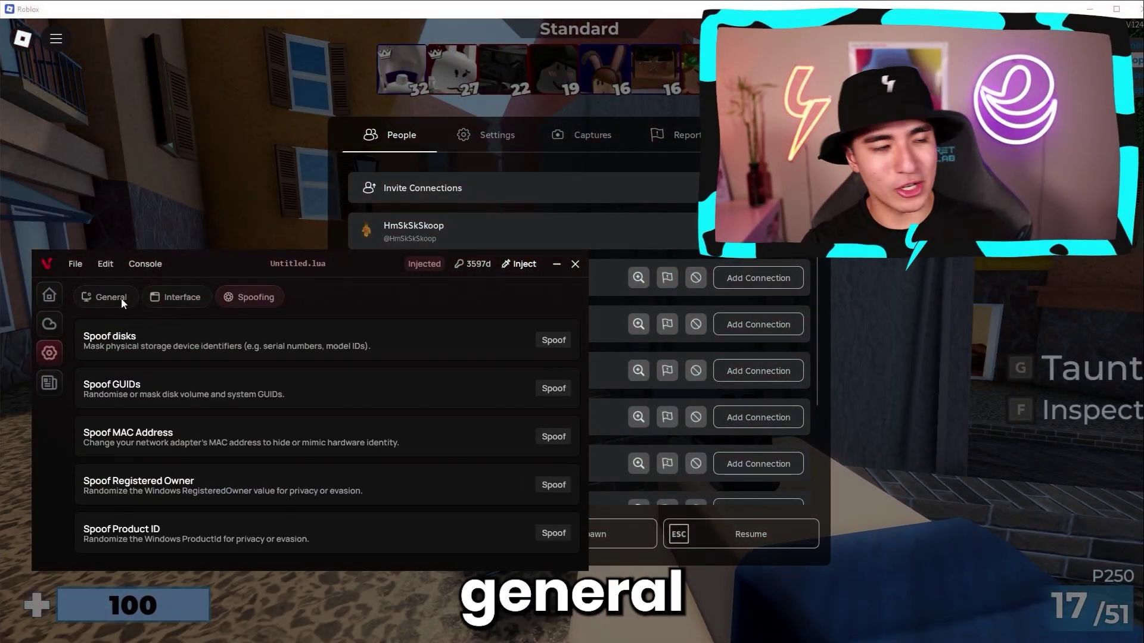
{"action": "left_click", "coordinate": [110, 299]}
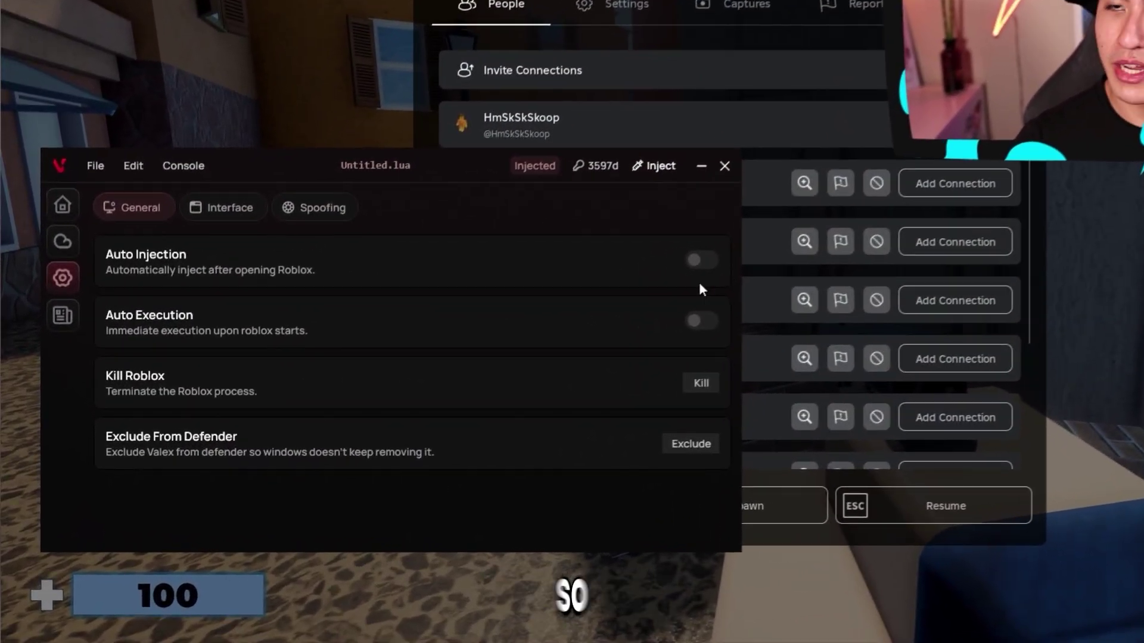
Turn on Auto Injection in Valex's General settings, reposition the Valex window over the Arsenal game menu and resume the match.
{"action": "left_click", "coordinate": [557, 338]}
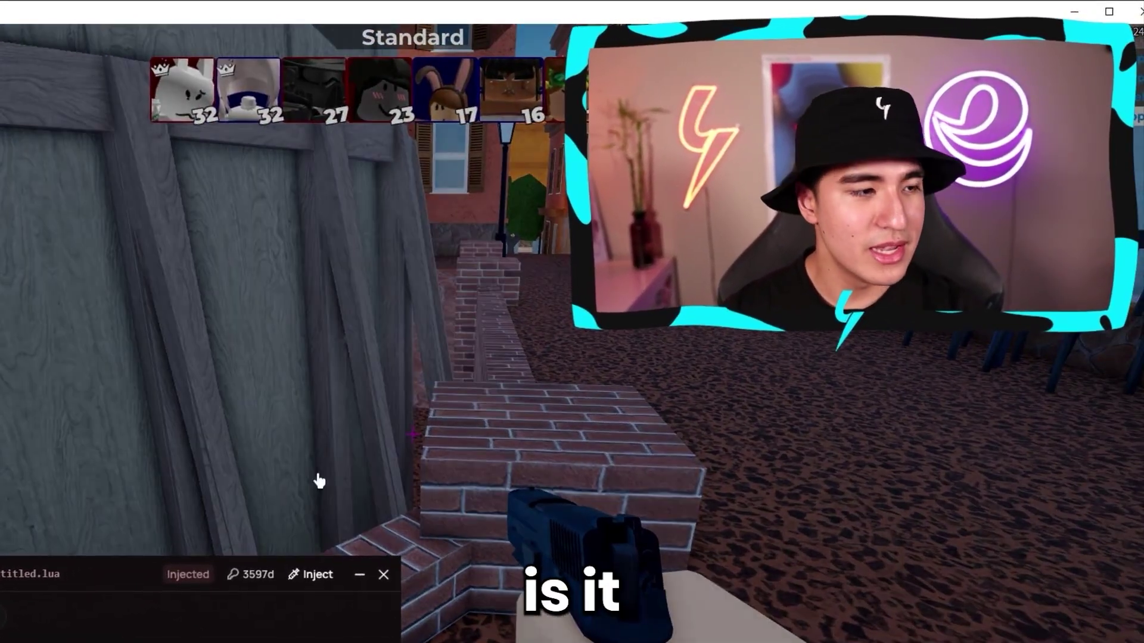
{"action": "key", "text": "Escape"}
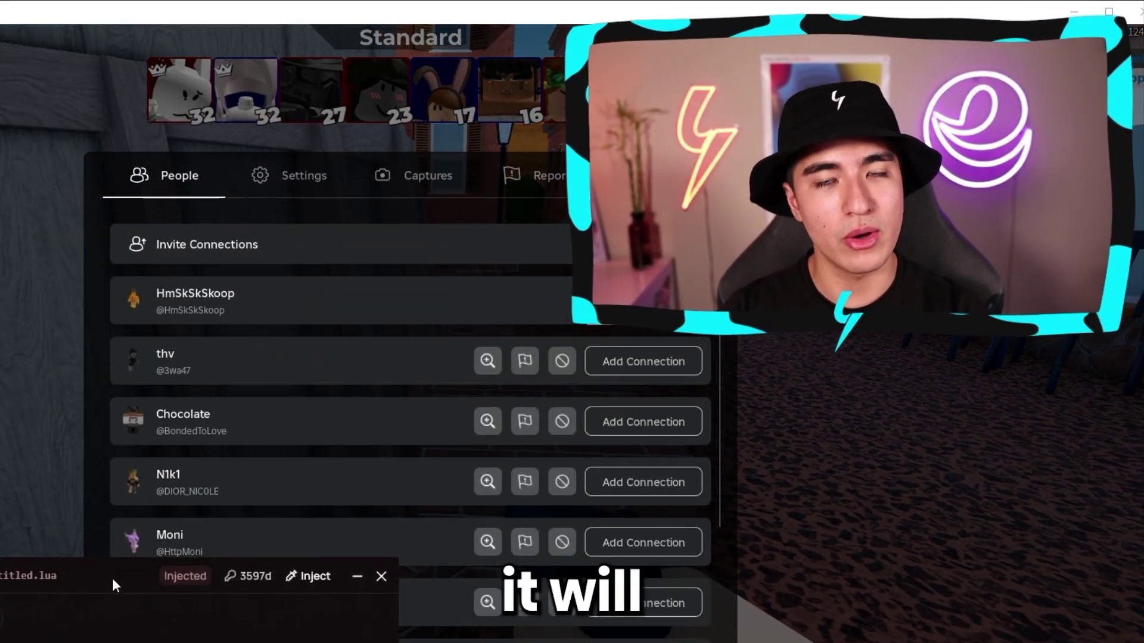
{"action": "left_click_drag", "start_coordinate": [114, 581], "coordinate": [367, 283]}
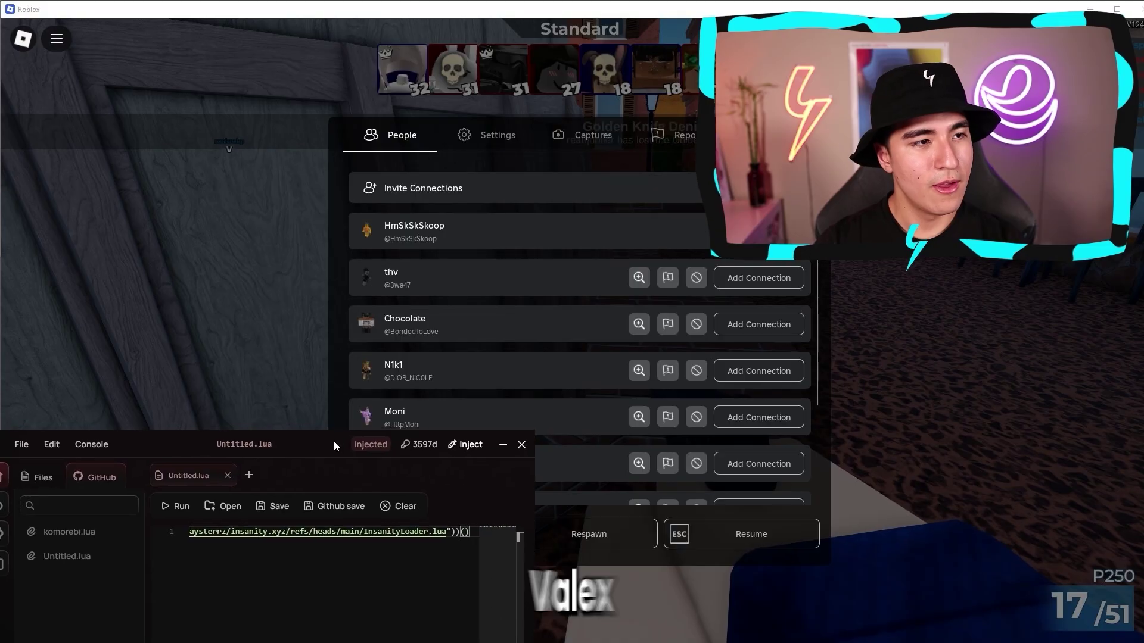
{"action": "left_click_drag", "start_coordinate": [334, 443], "coordinate": [358, 447]}
{"action": "key", "text": "Escape"}
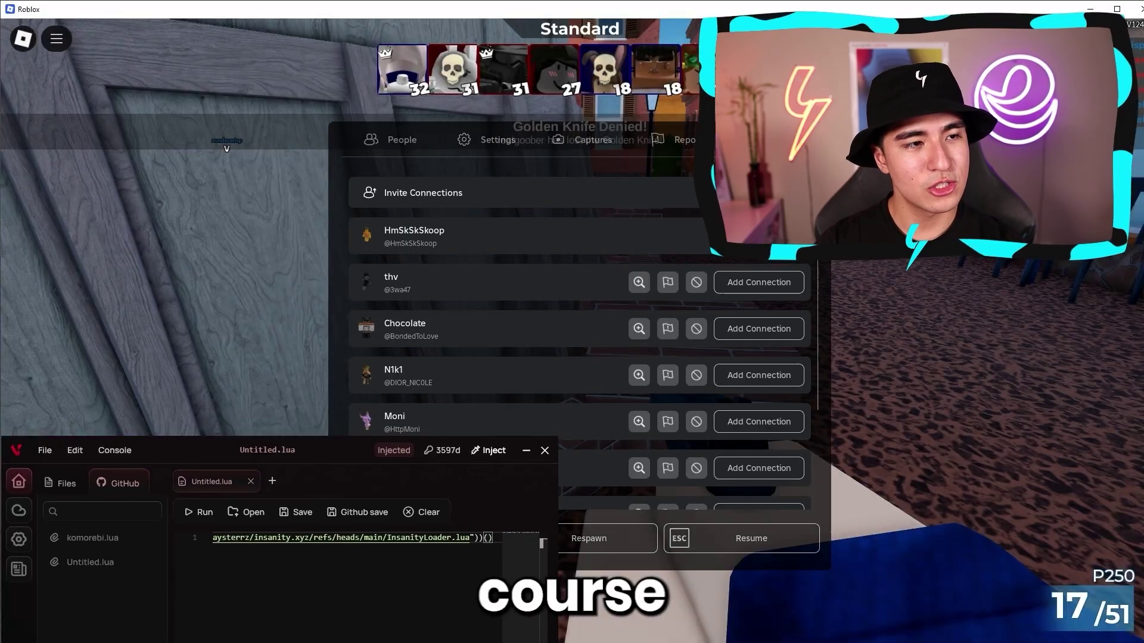
Equip and swing the knife in Arsenal, and walk through the map's streets with the Valex window kept open.
{"action": "key", "text": "w"}
{"action": "key", "text": "3"}
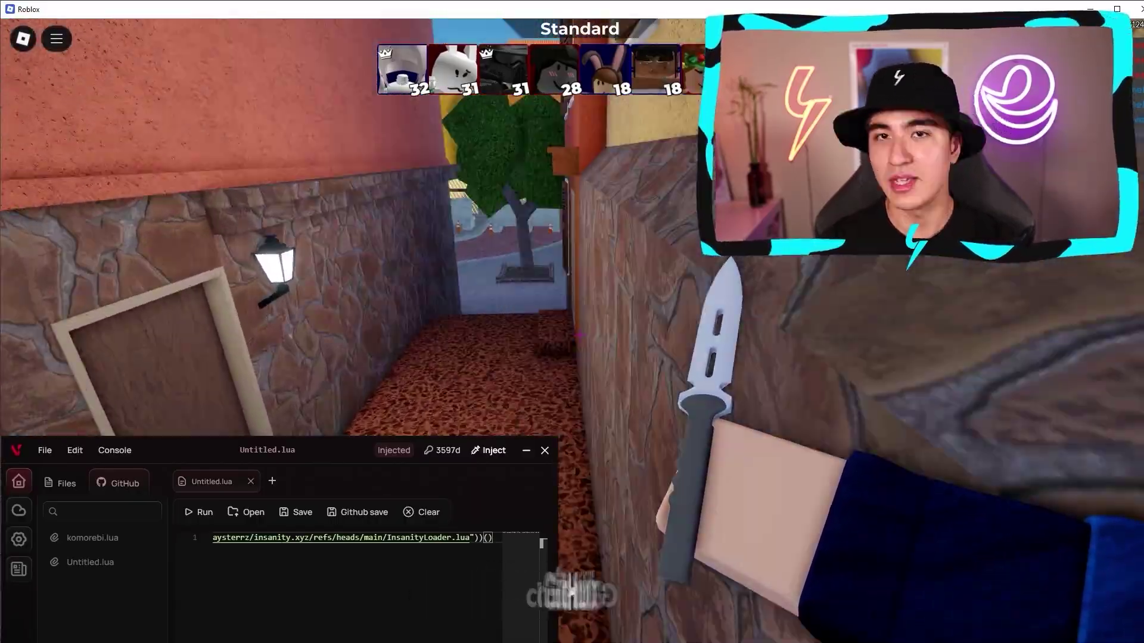
{"action": "left_click", "coordinate": [579, 337]}
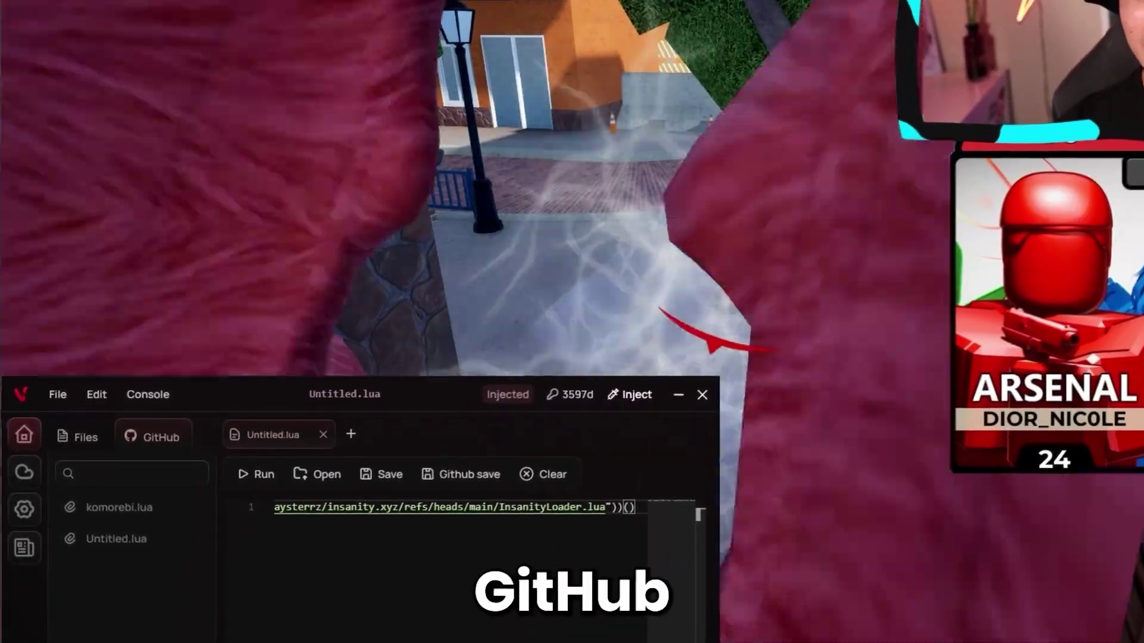
{"action": "key", "text": "w"}
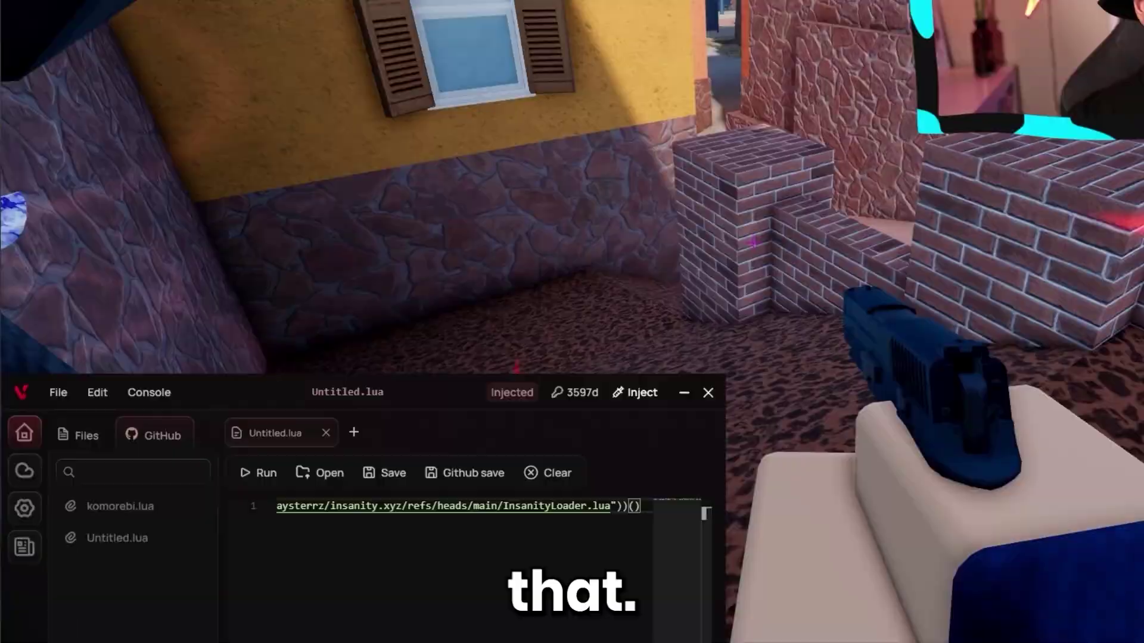
{"action": "key", "text": "w"}
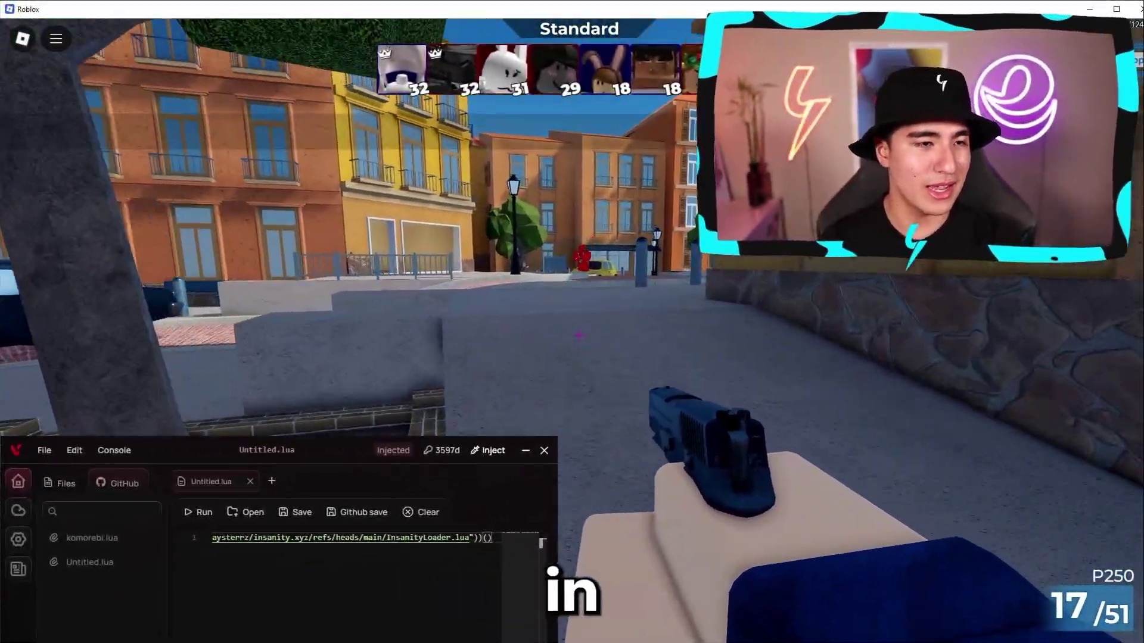
{"action": "key", "text": "w"}
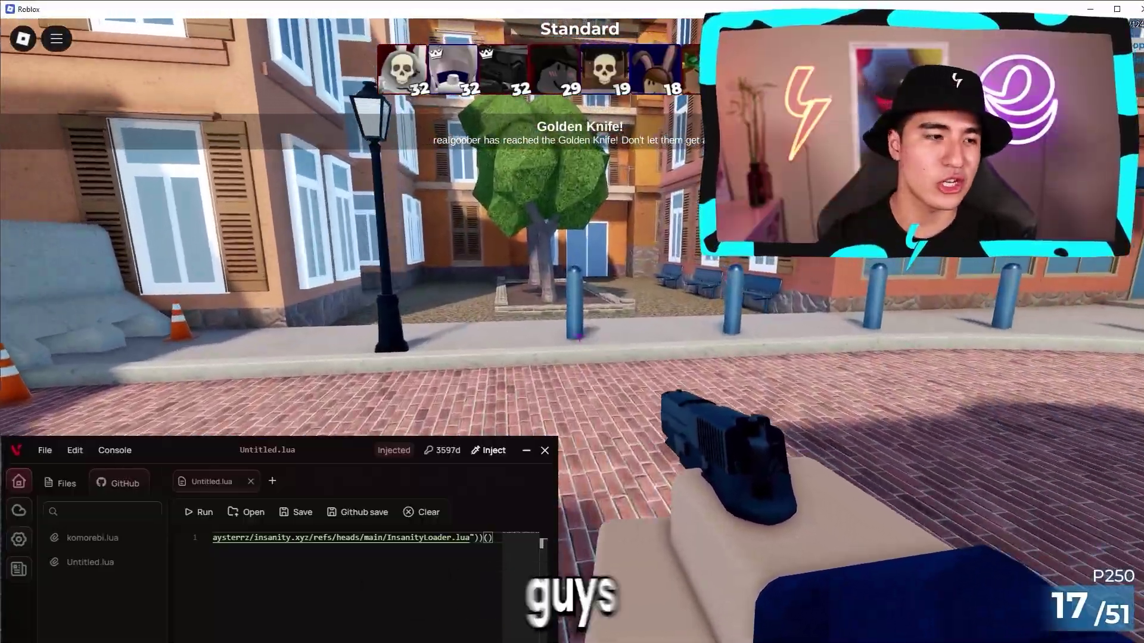
{"action": "key", "text": "w"}
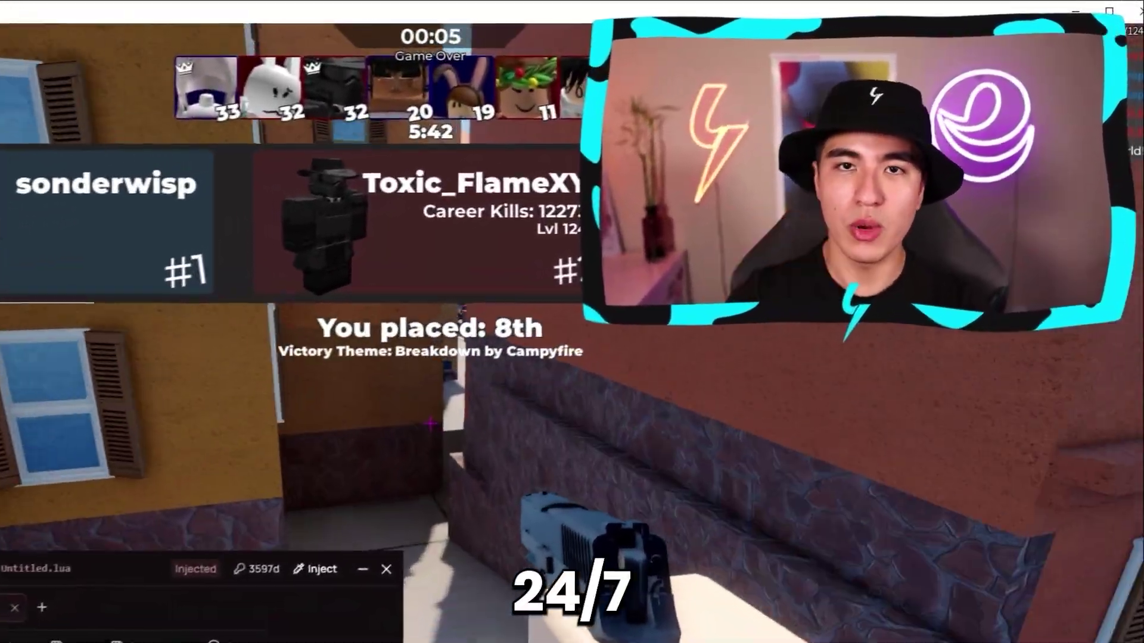
{"action": "key", "text": "w"}
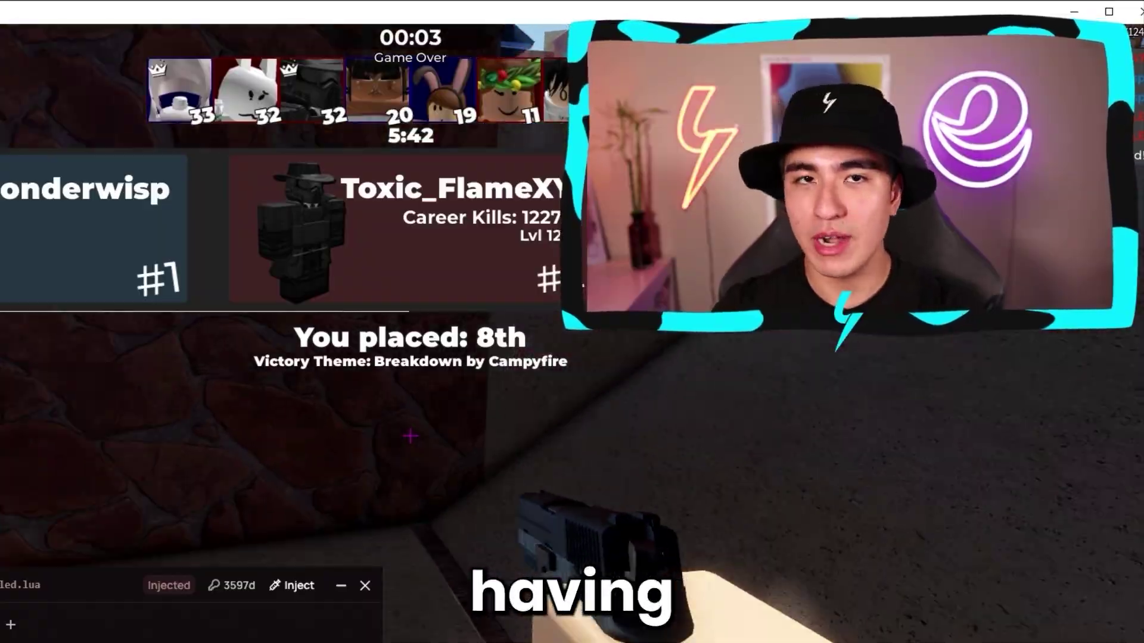